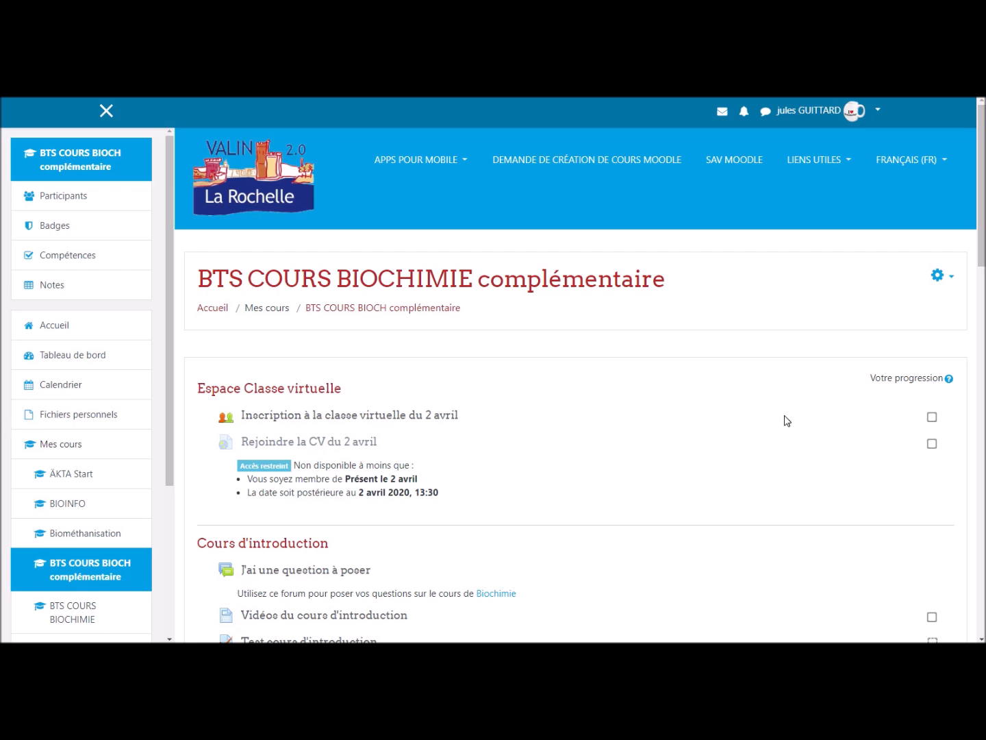
- Turn on editing mode for the BTS COURS BIOCHIMIE complémentaire course and add a Point de vue block
left_click(943, 277)
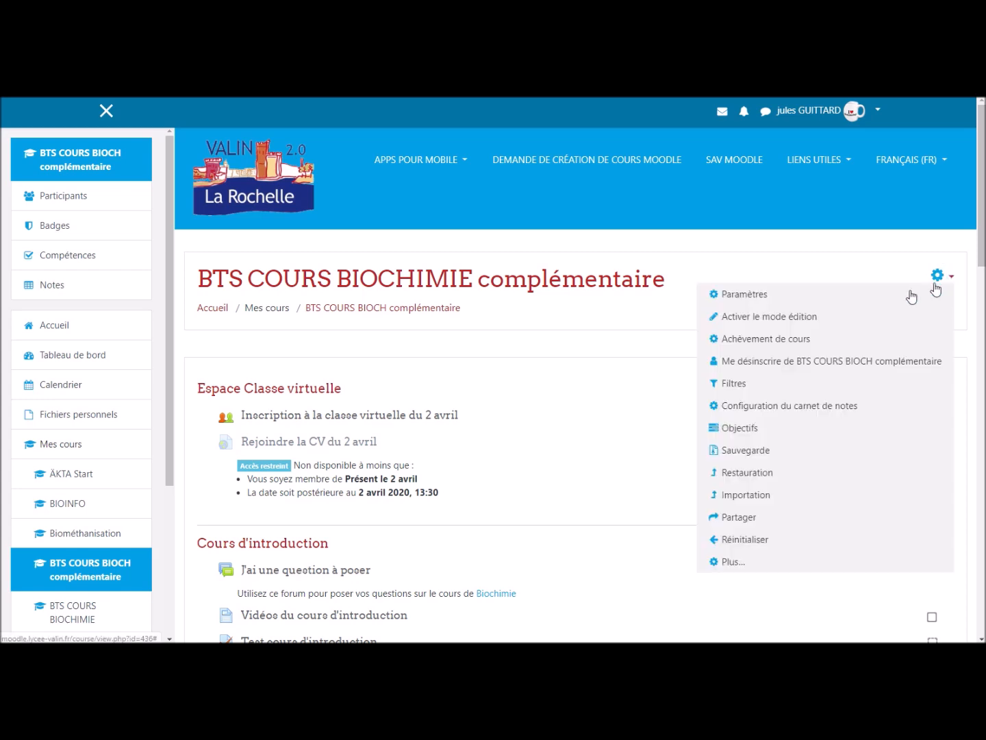
left_click(790, 319)
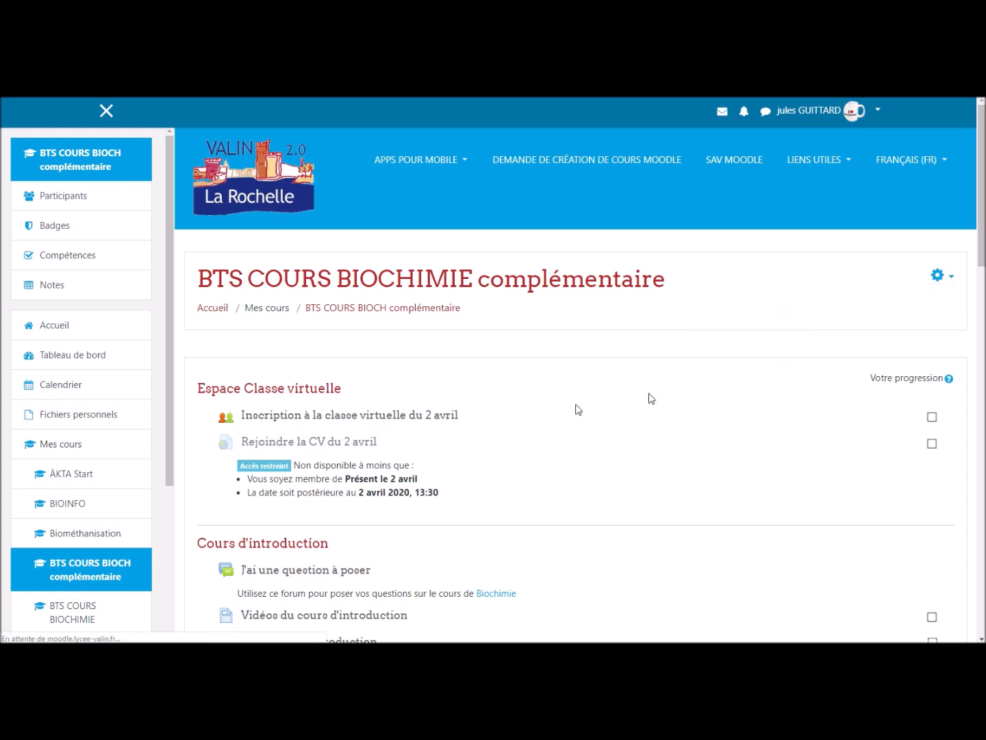
scroll(150, 545, "down", 4)
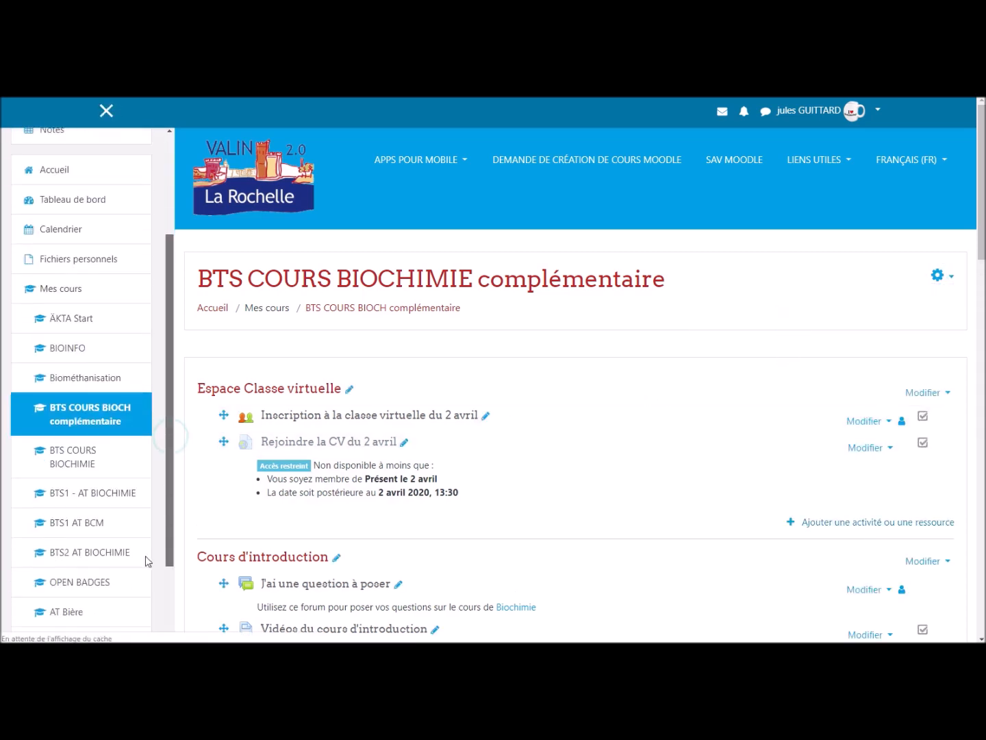
left_click(94, 620)
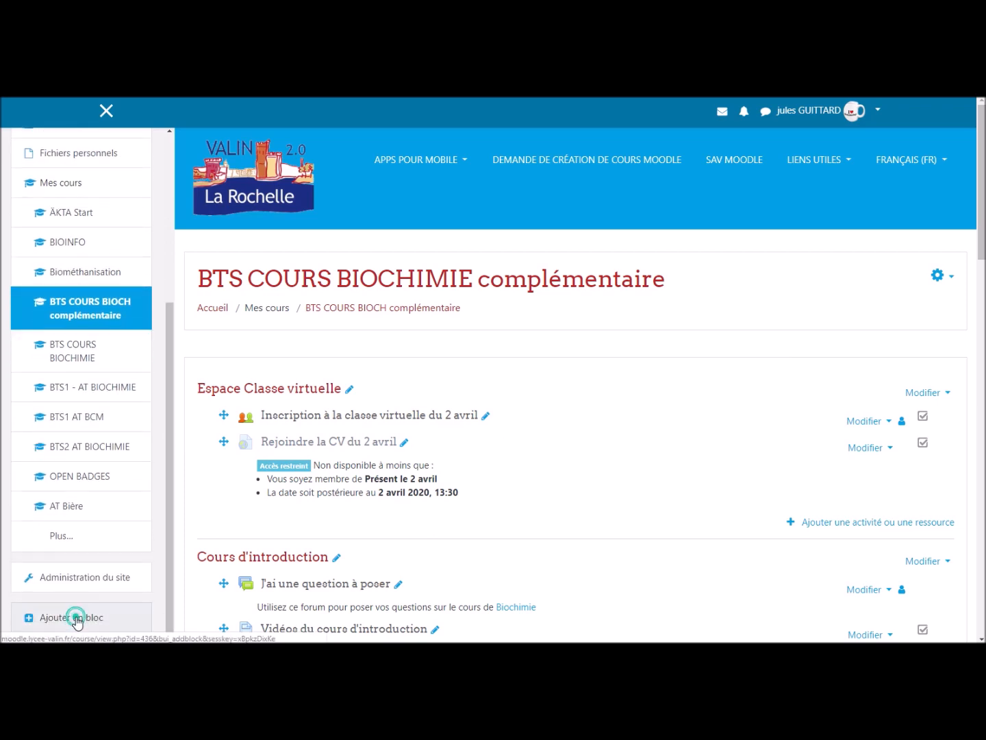
scroll(497, 370, "down", 3)
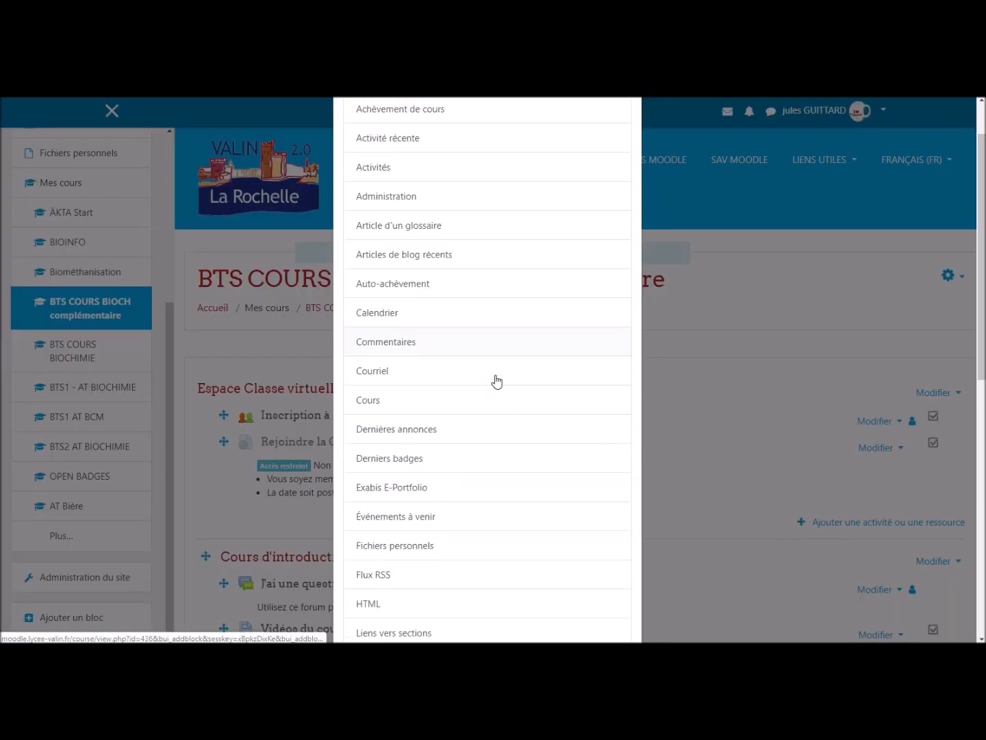
scroll(490, 418, "down", 4)
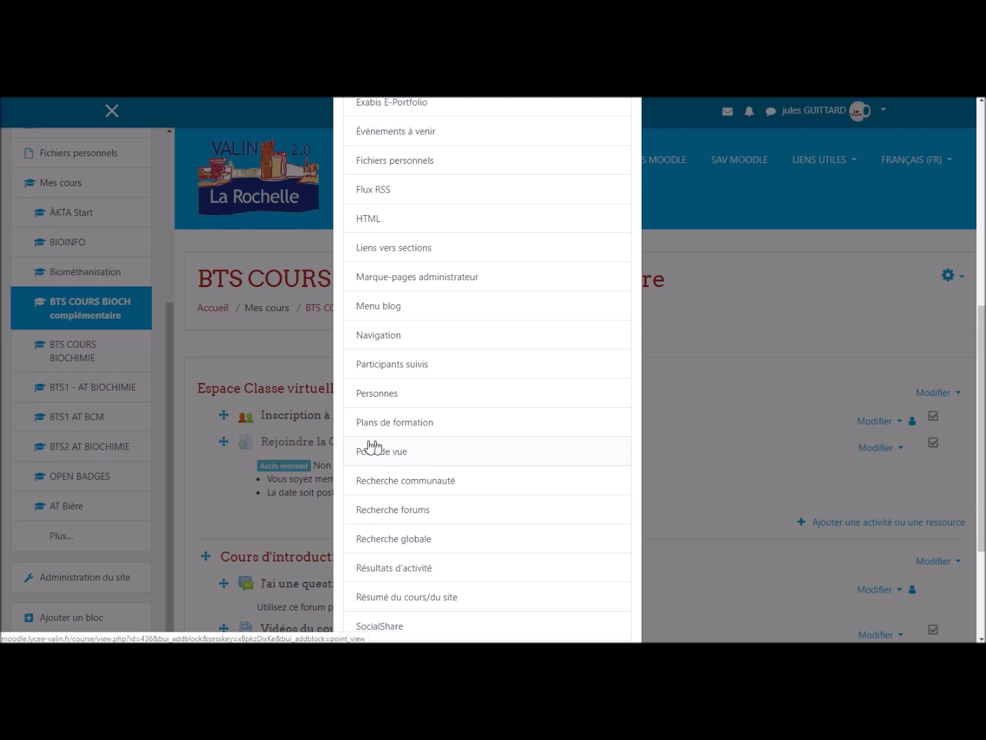
left_click(391, 458)
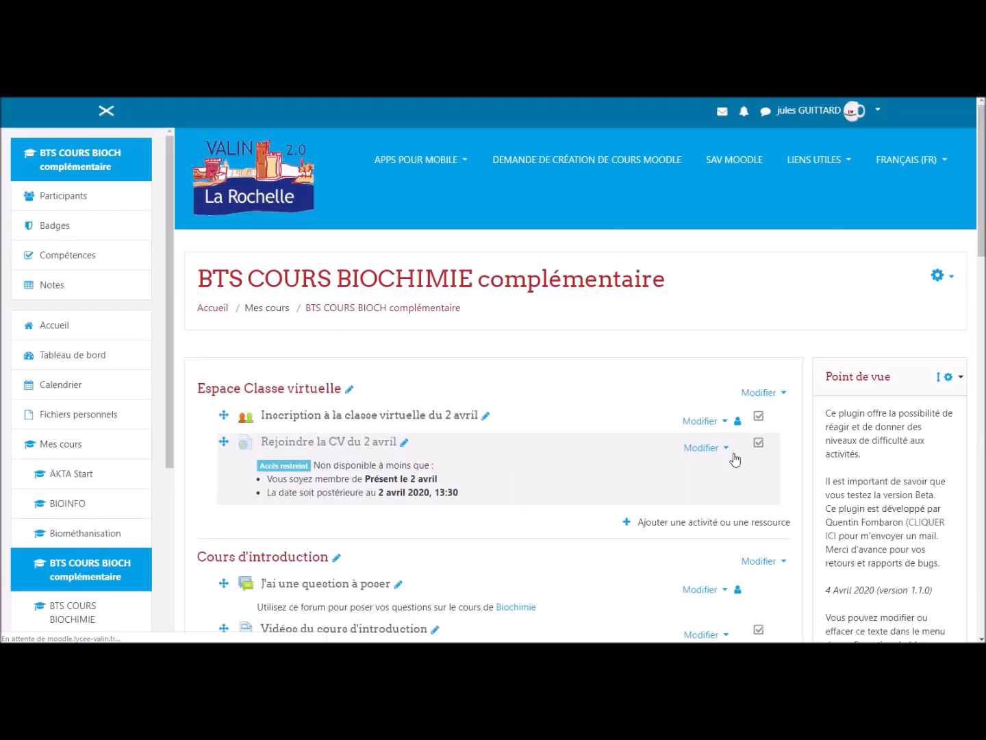
- Open the Point de vue block's configuration and enable Réactions
scroll(821, 342, "down", 1)
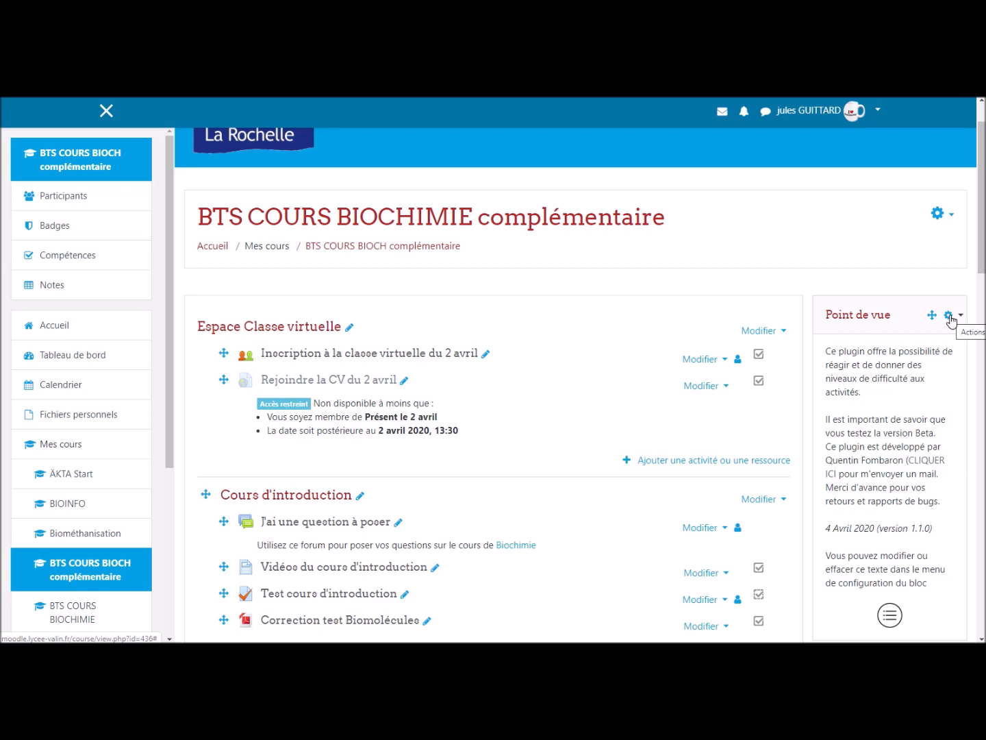
left_click(949, 317)
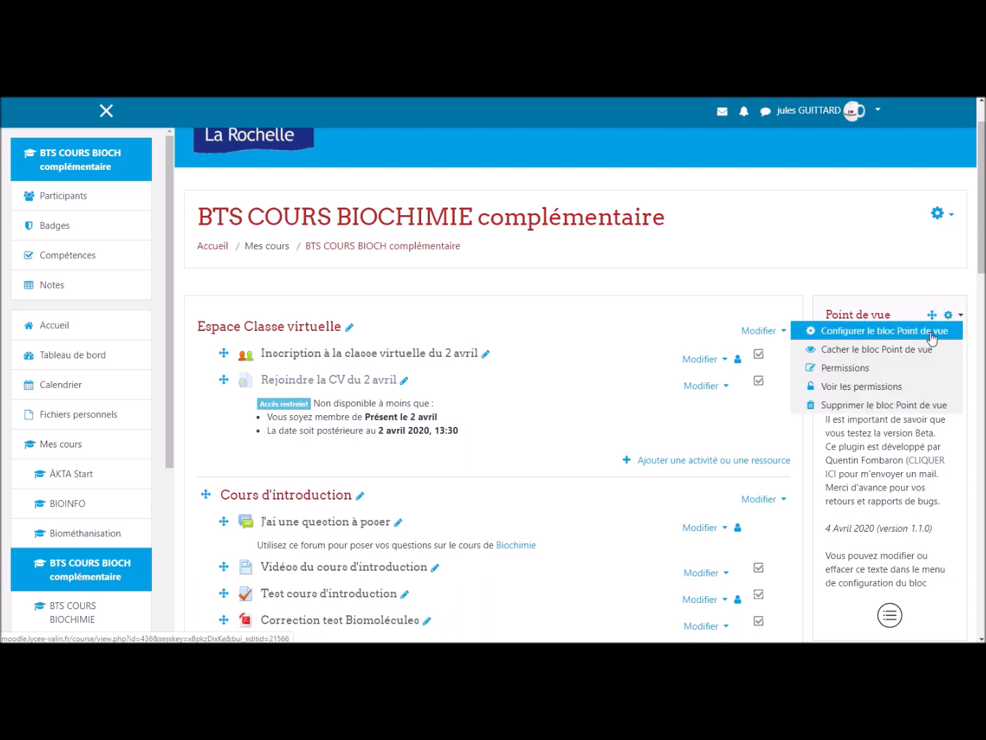
left_click(931, 334)
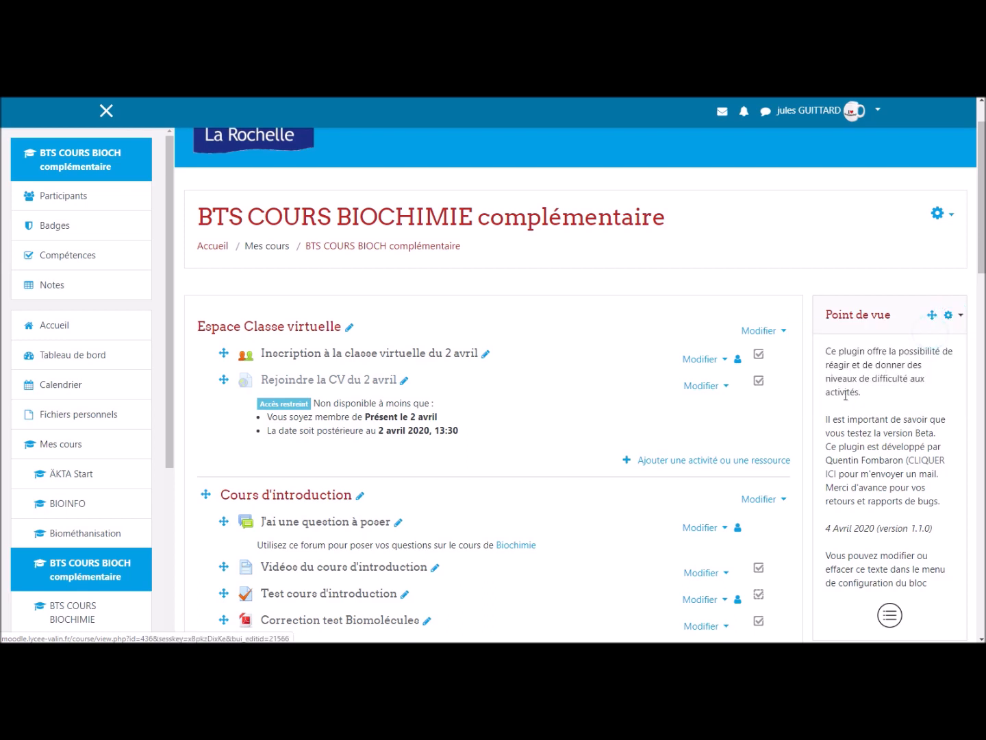
scroll(731, 449, "down", 4)
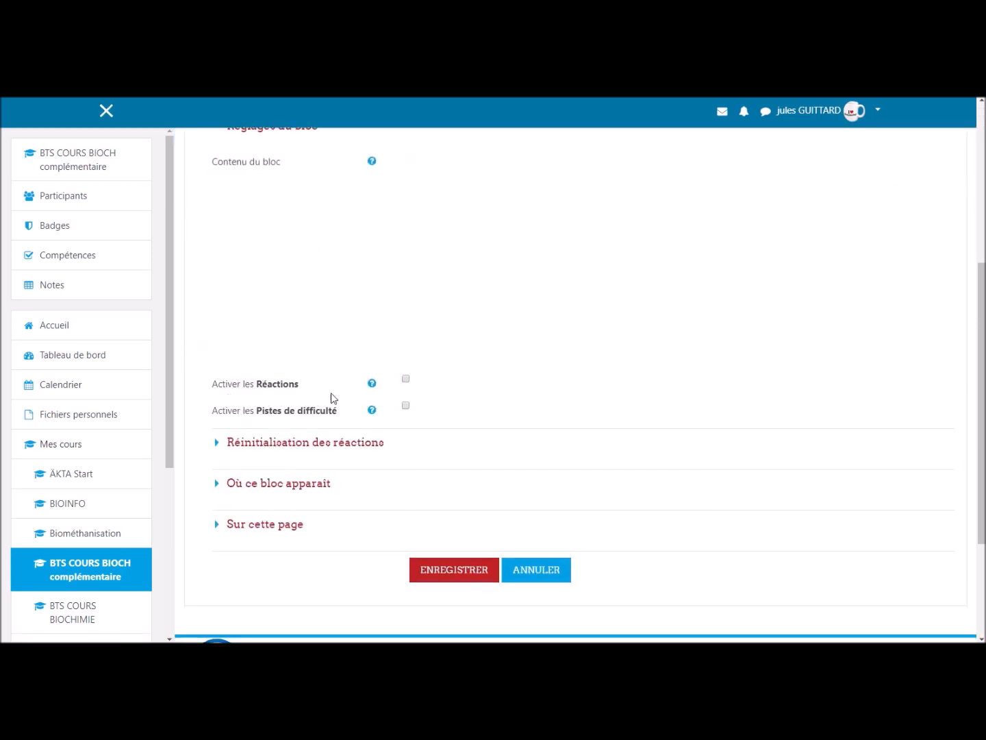
left_click(405, 380)
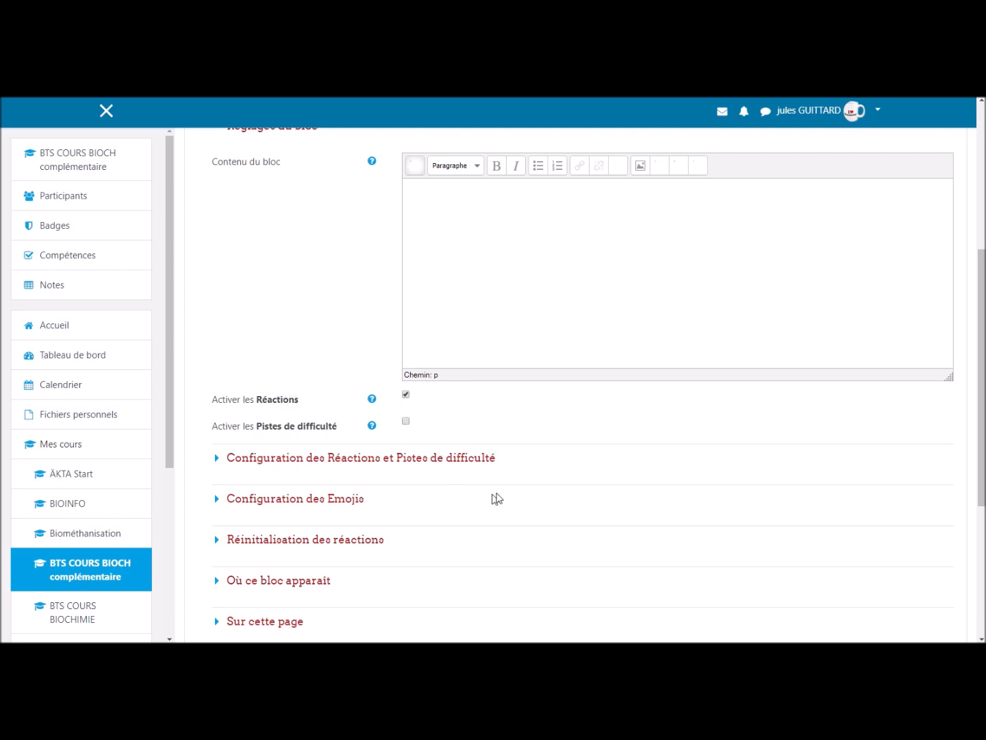
- In the reactions and difficulty configuration, enable reactions for "Vidéos du cours d'introduction" in the Cours d'introduction section
scroll(497, 498, "down", 3)
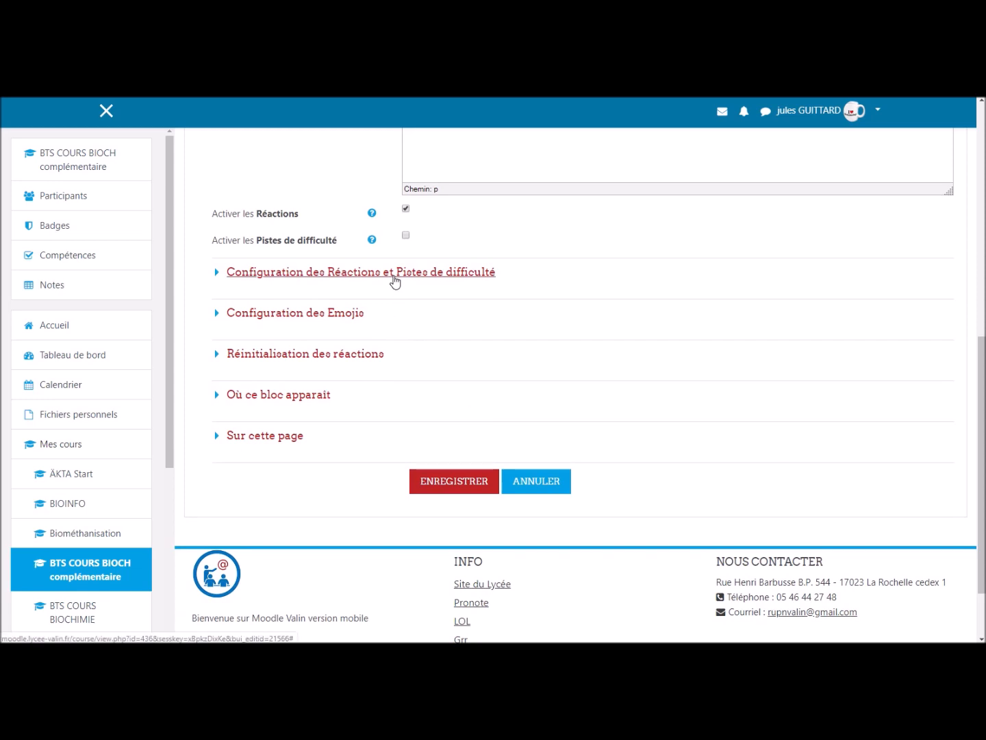
left_click(396, 277)
scroll(441, 411, "down", 1)
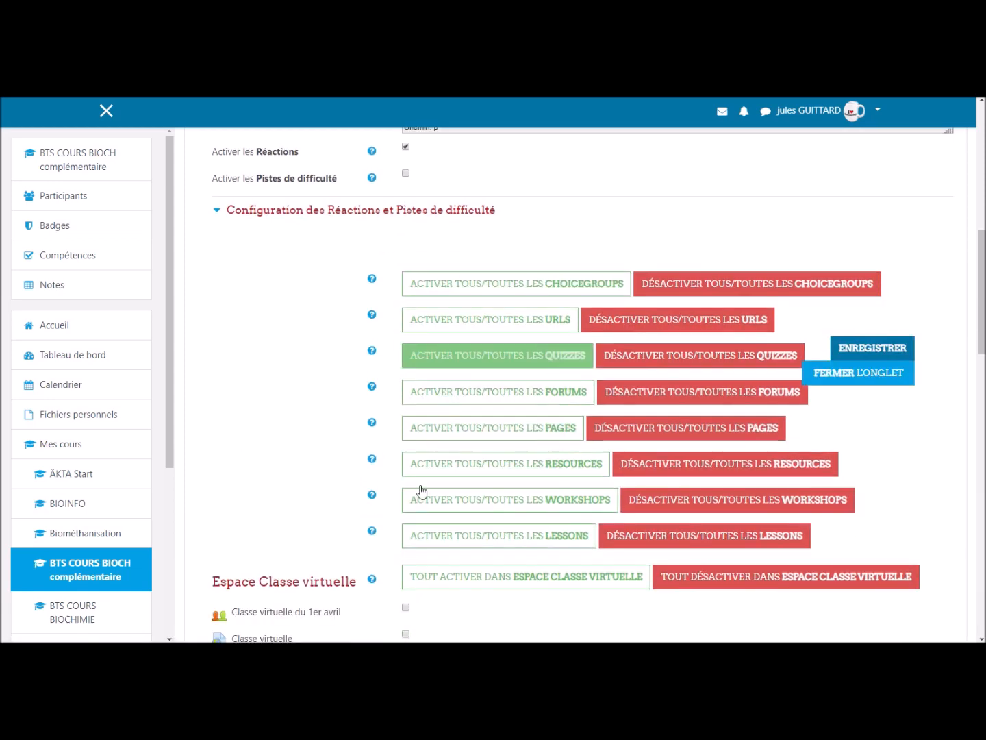
scroll(327, 531, "down", 1)
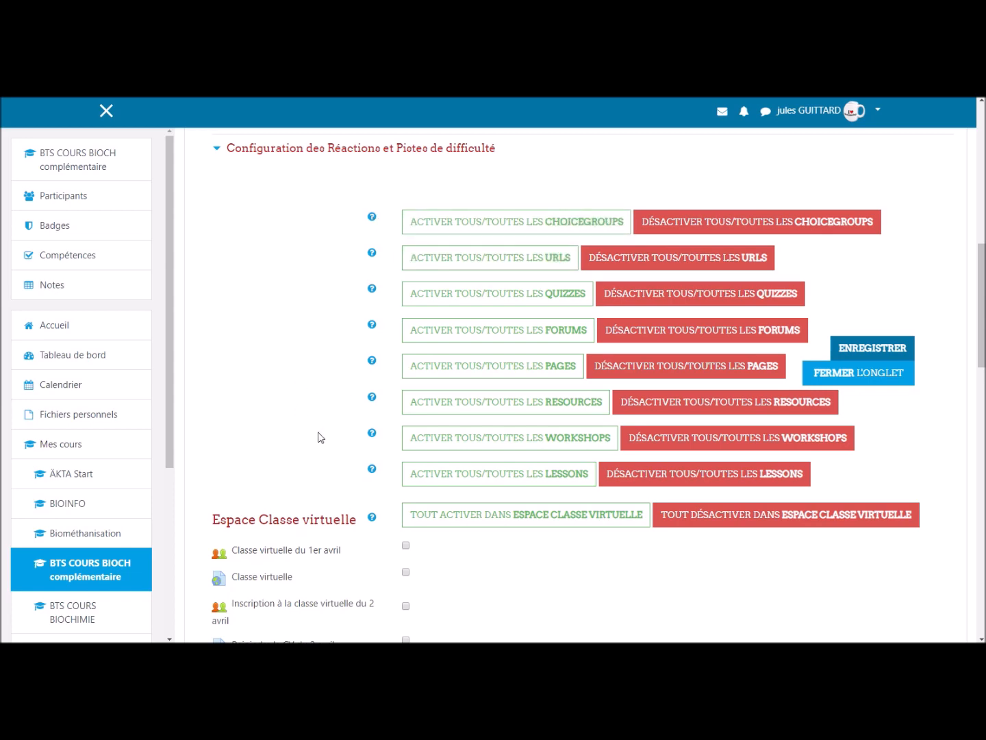
scroll(353, 374, "down", 3)
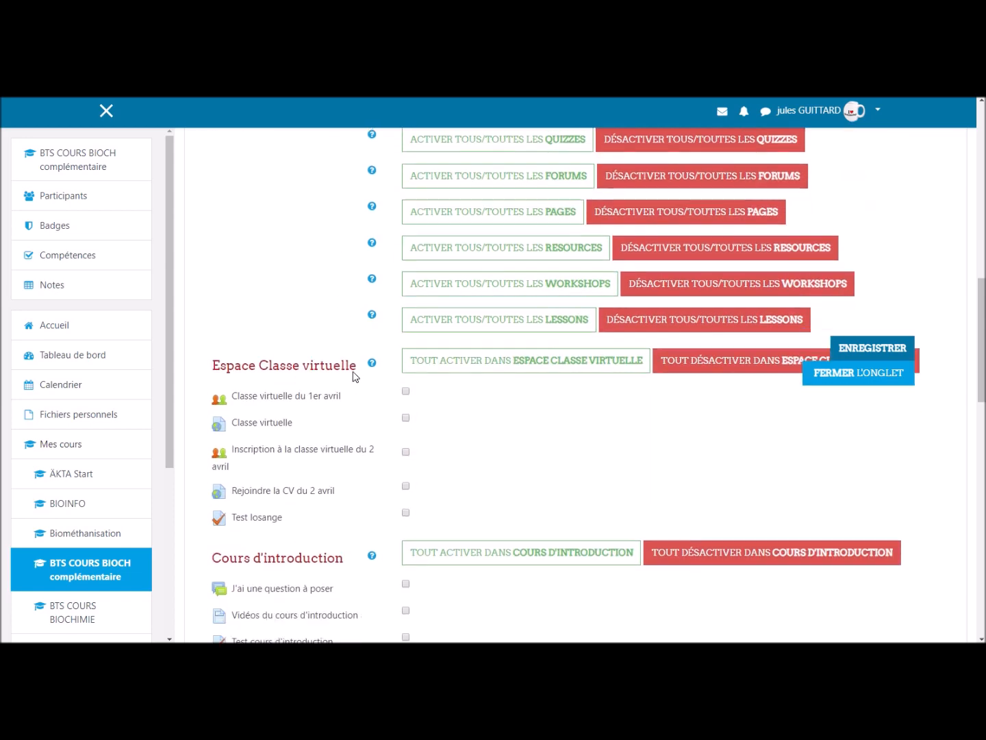
scroll(333, 319, "down", 1)
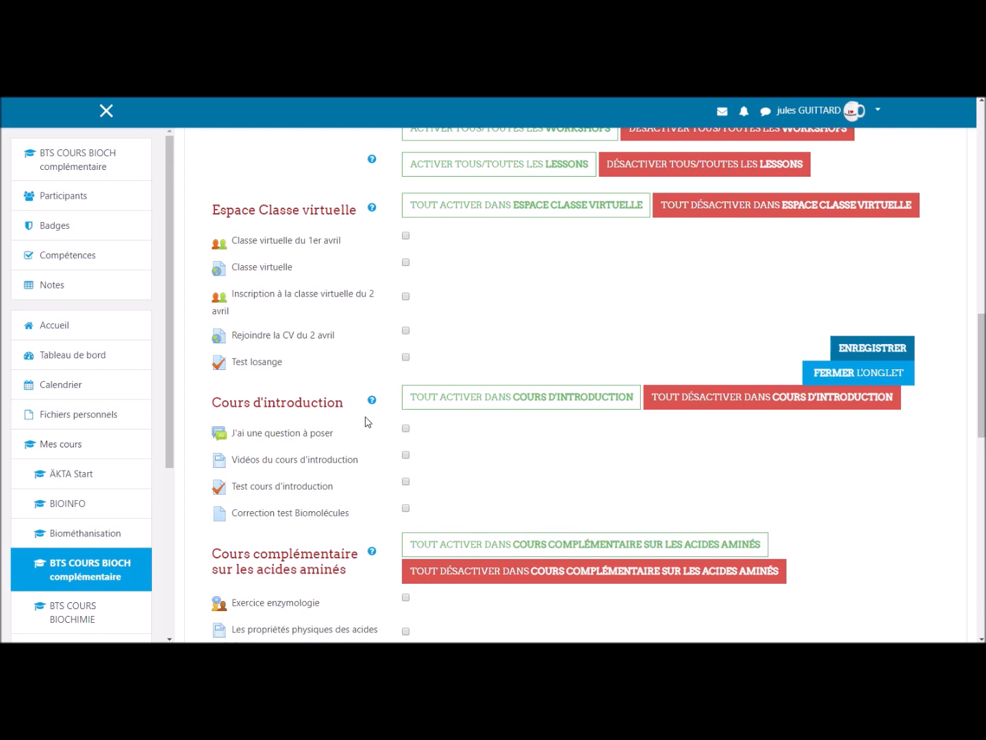
scroll(363, 408, "down", 1)
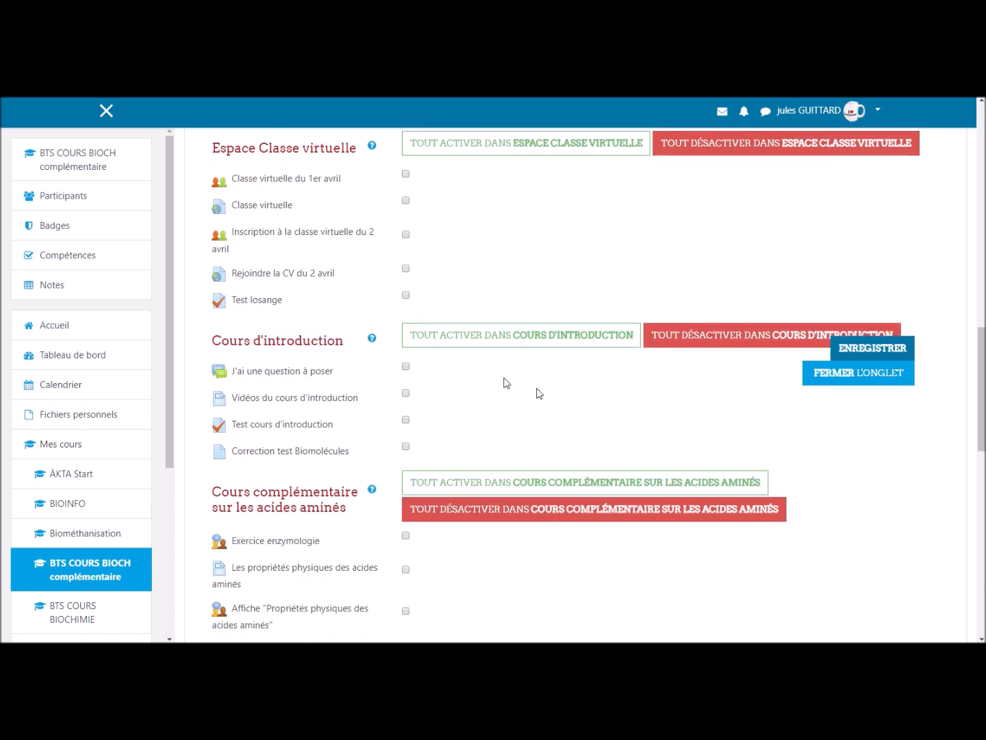
scroll(535, 450, "down", 1)
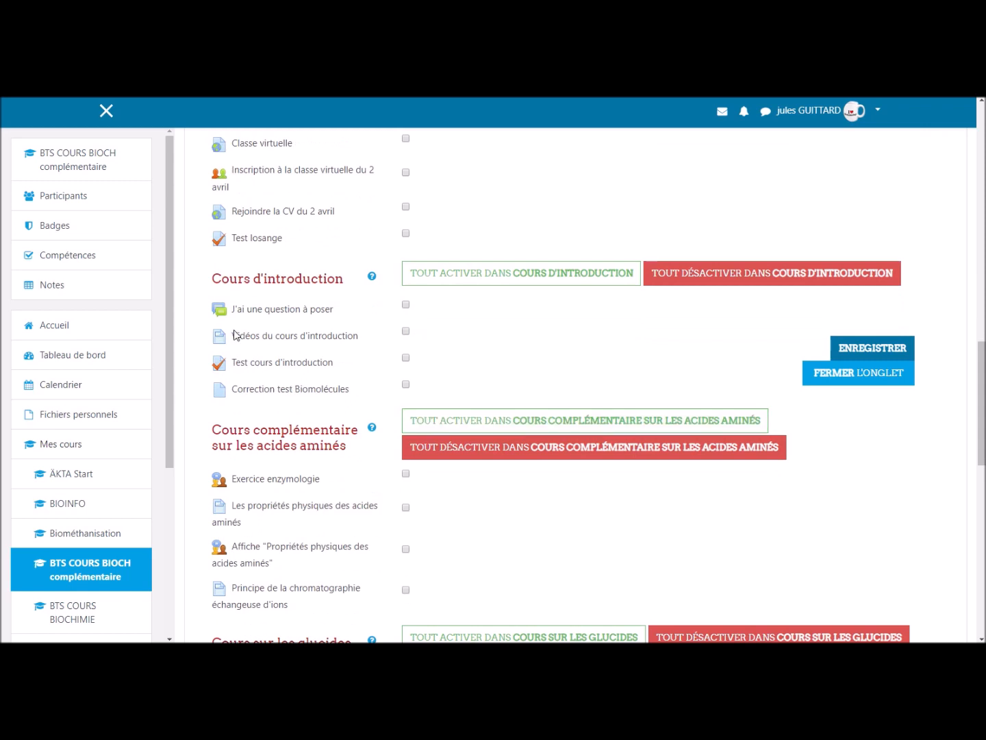
left_click(406, 332)
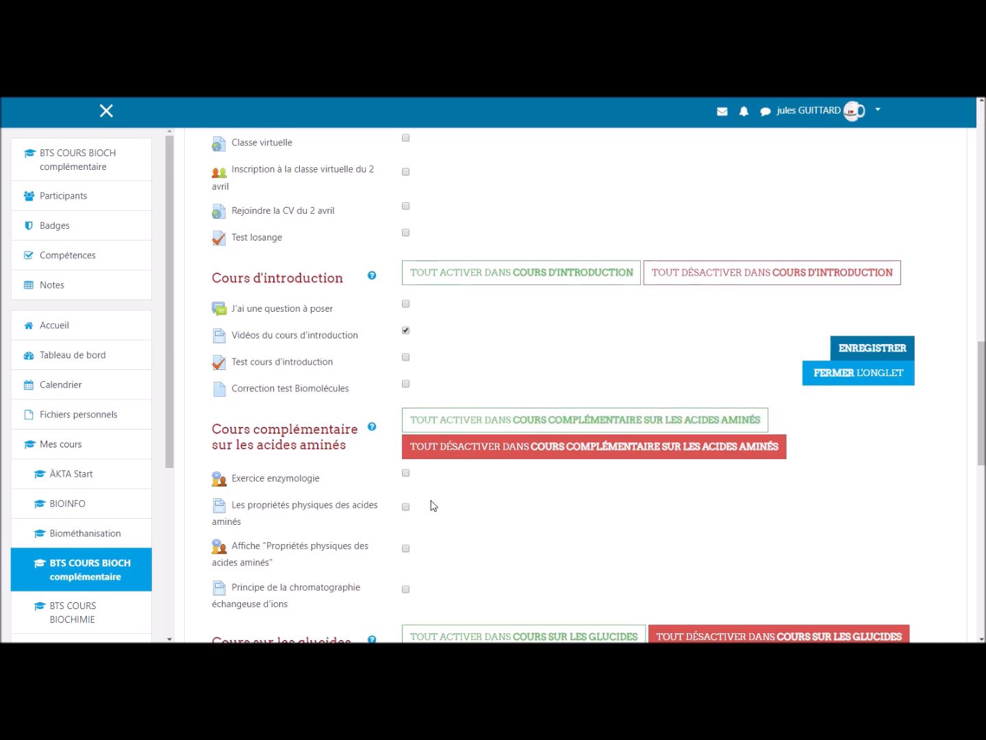
- Enable reactions for "Les lipides (BTS1)" in the Les lipides section and save the block configuration
scroll(432, 505, "down", 5)
scroll(431, 505, "down", 4)
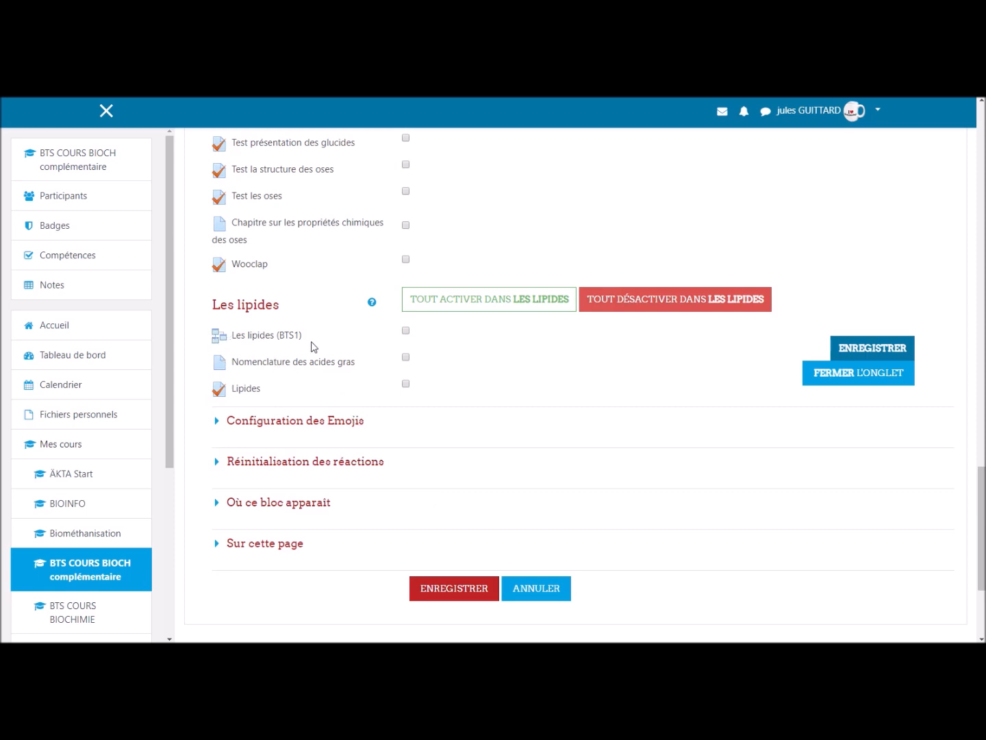
left_click(406, 332)
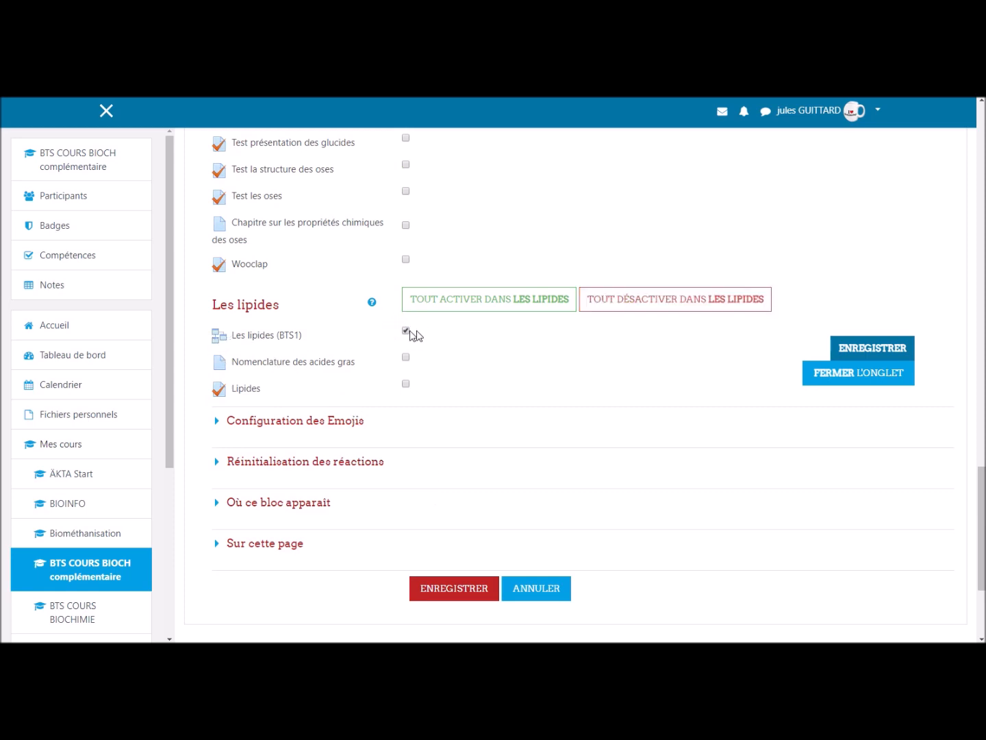
left_click(881, 353)
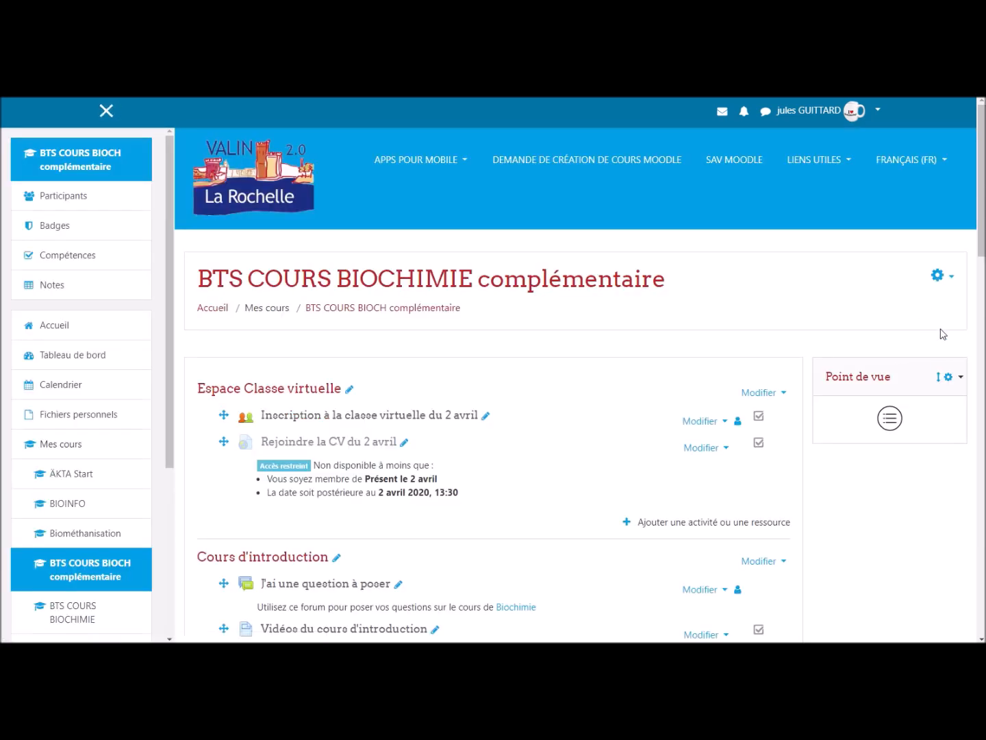
- Reopen the Point de vue block's configuration and review which course activities have reactions enabled
left_click(950, 378)
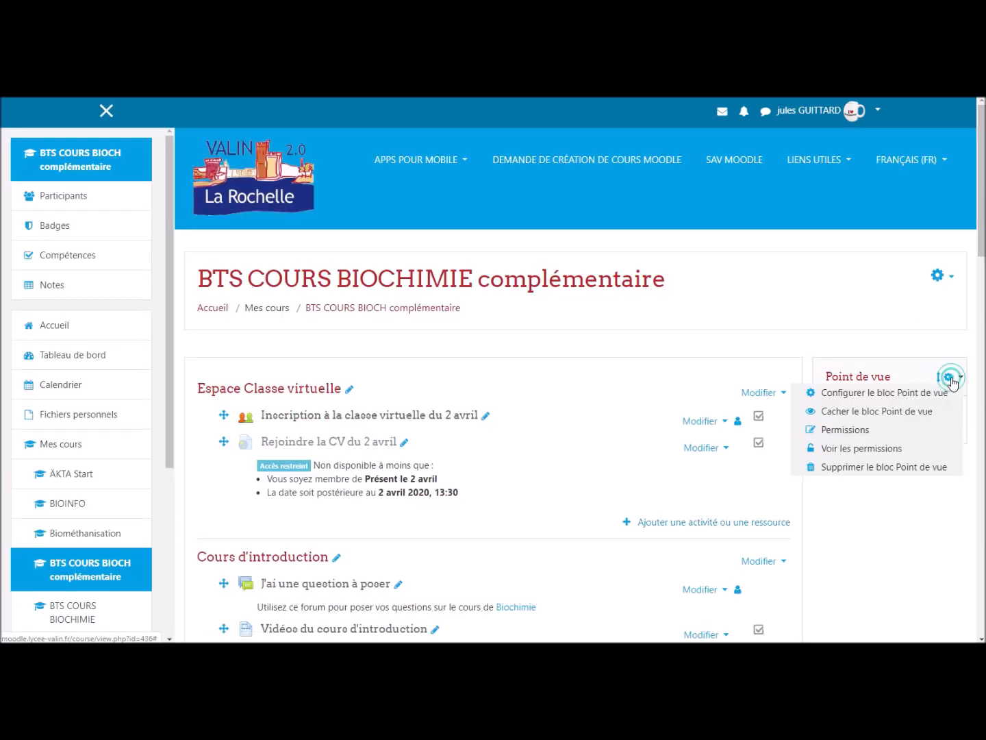
left_click(904, 391)
scroll(550, 446, "down", 7)
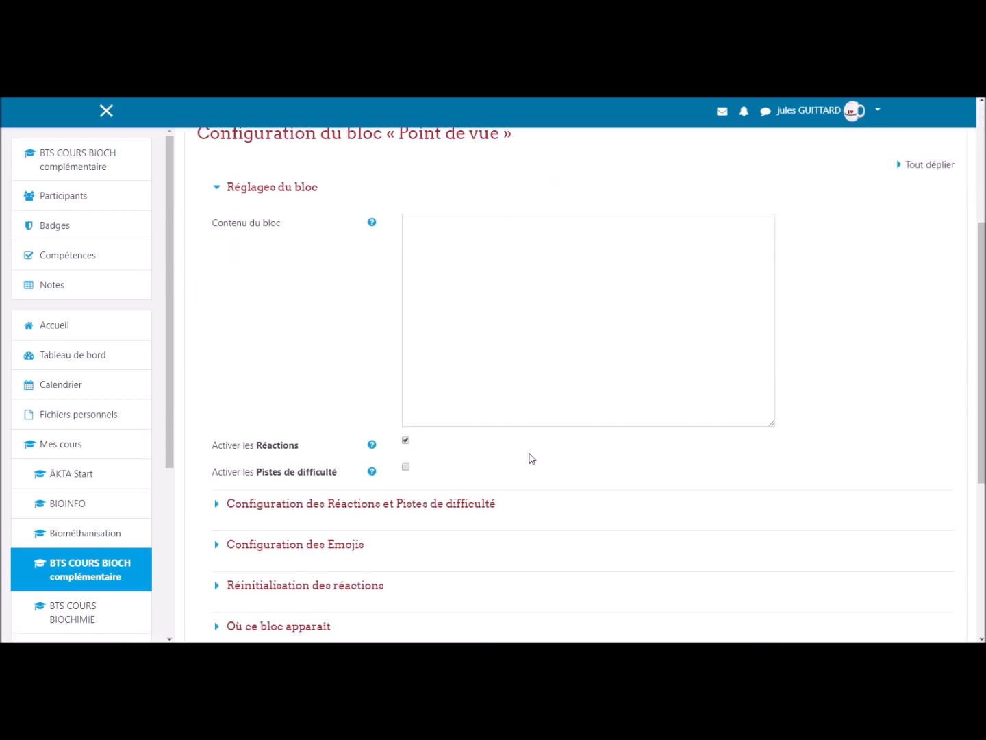
scroll(497, 454, "down", 1)
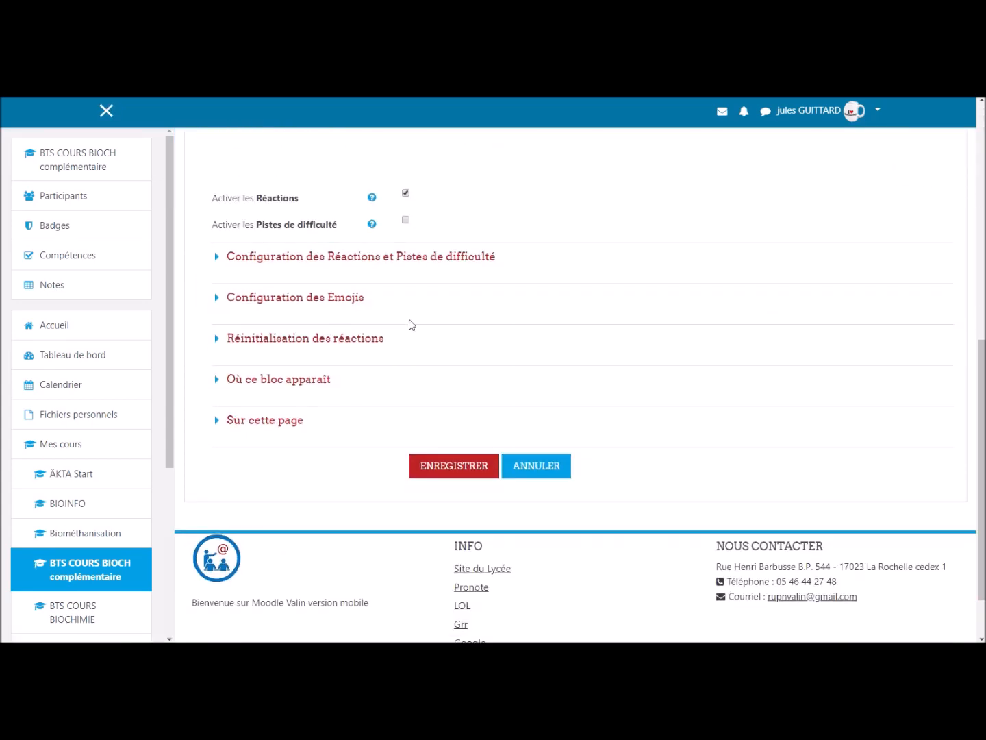
left_click(355, 266)
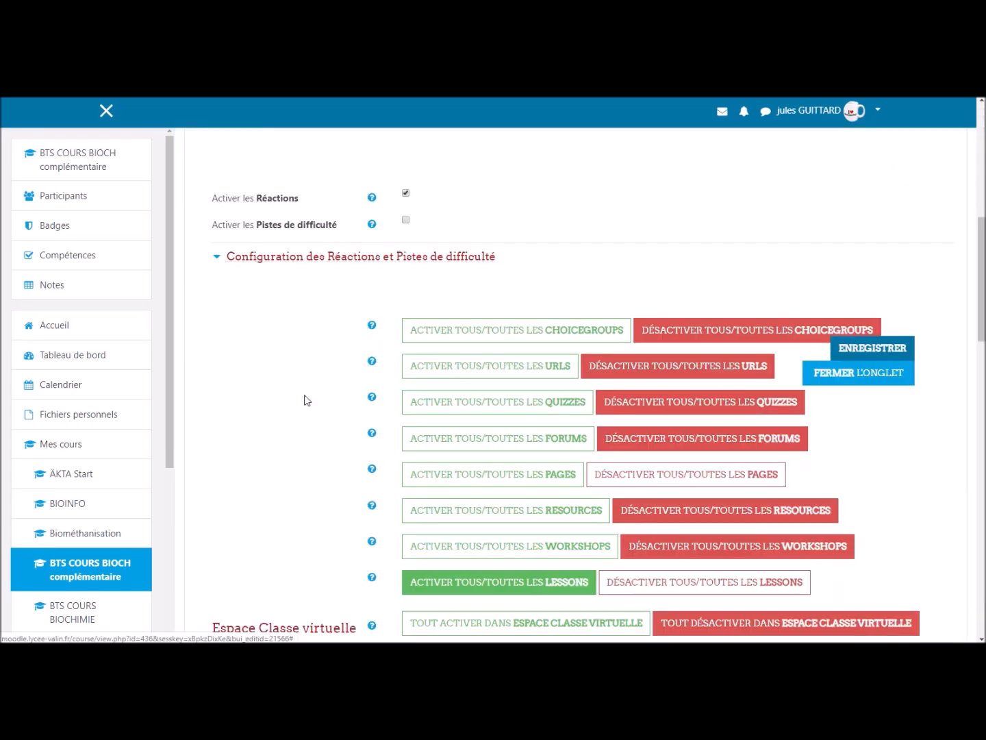
scroll(306, 446, "down", 5)
scroll(310, 484, "down", 12)
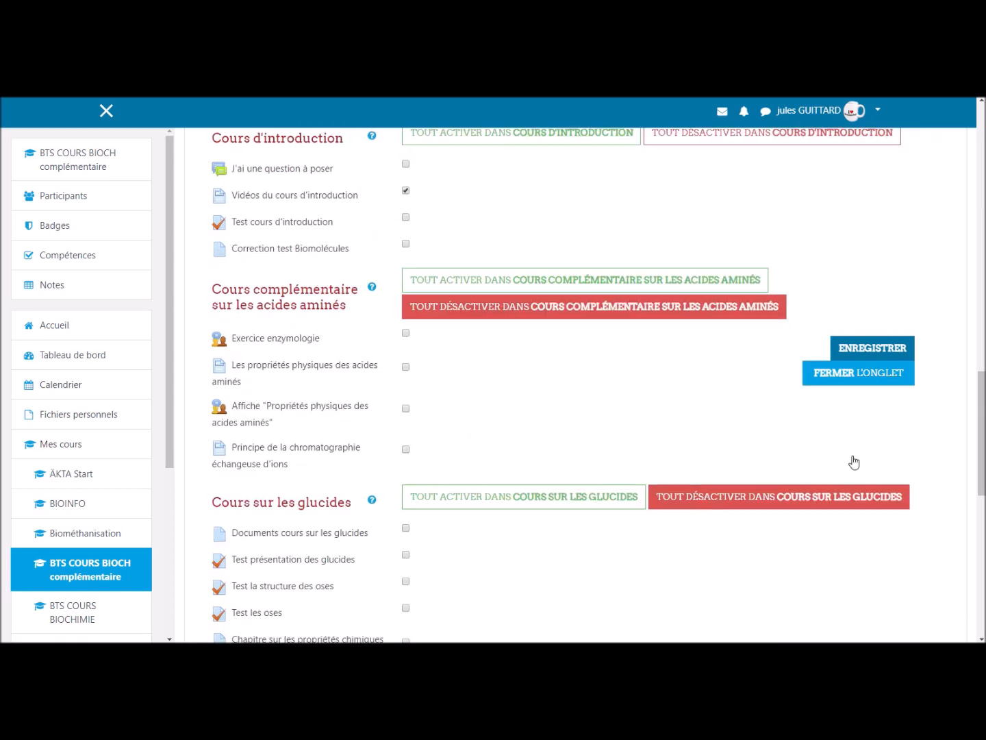
- Examine the emoji configuration, including the emojis in use, the custom emoji file requirements and the emoji descriptions
scroll(407, 523, "down", 2)
left_click(319, 229)
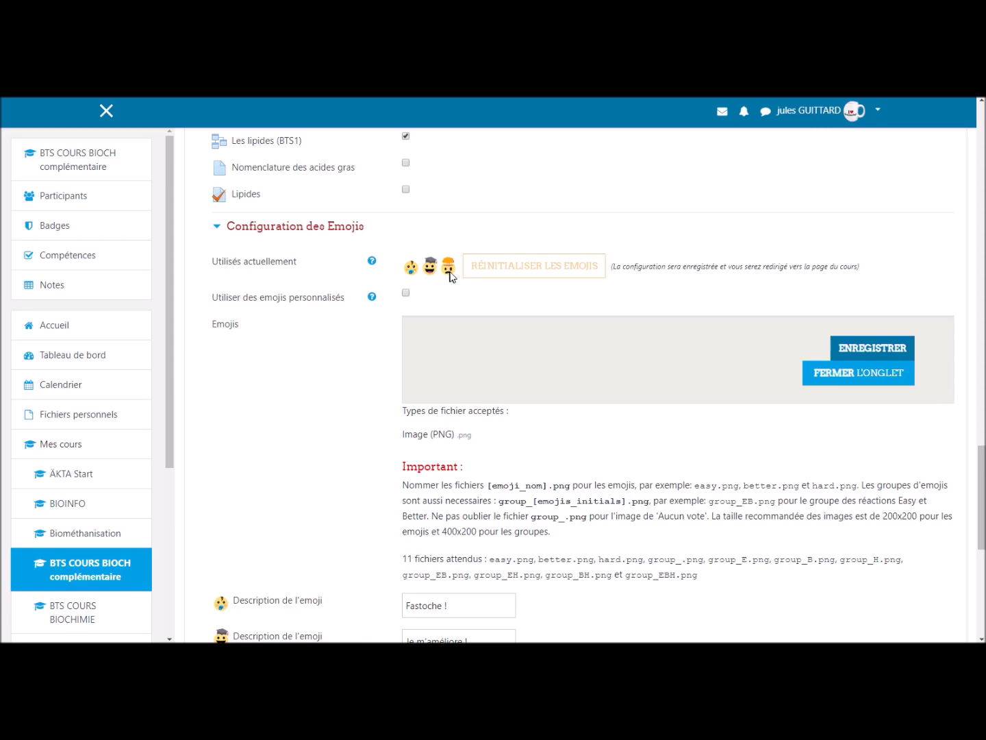
scroll(487, 319, "down", 1)
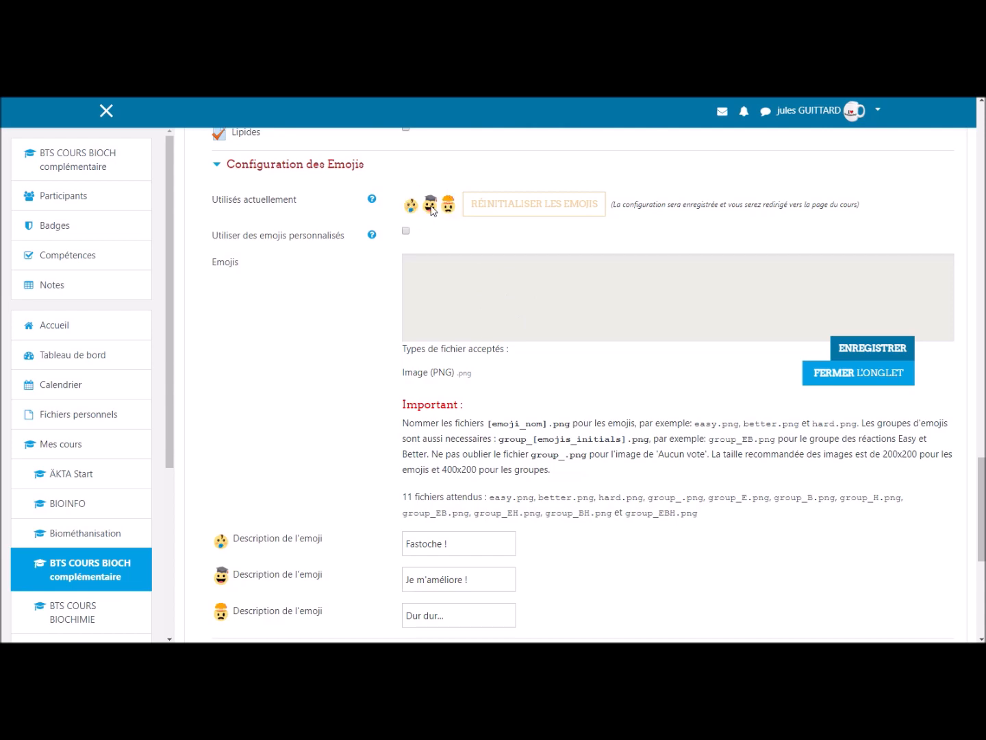
scroll(522, 392, "down", 3)
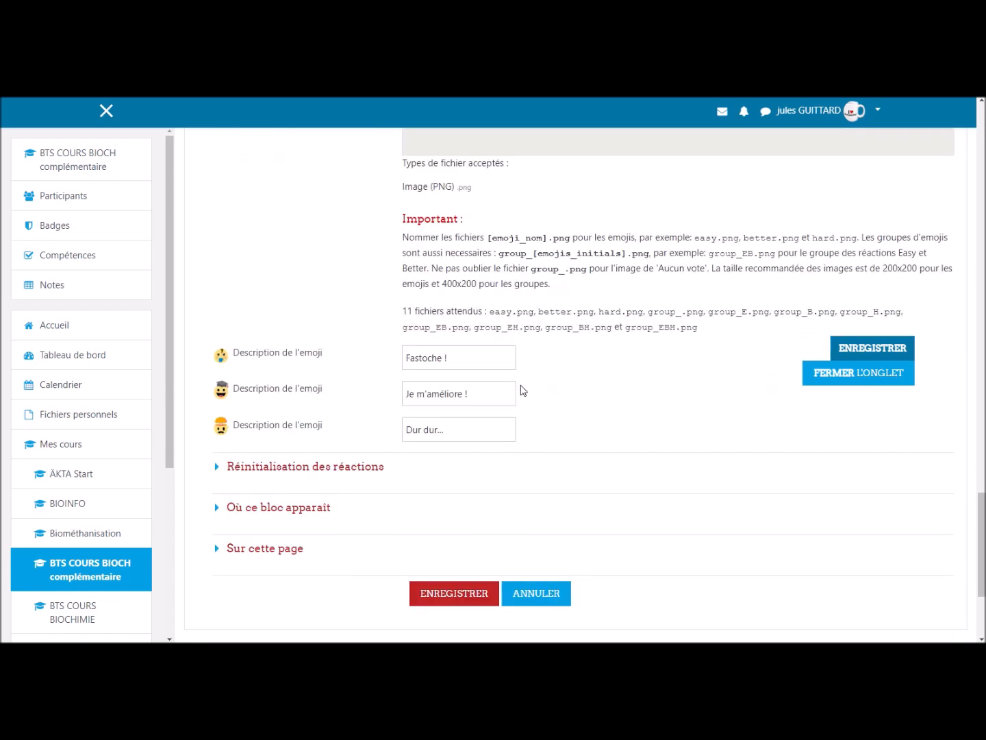
scroll(523, 392, "down", 1)
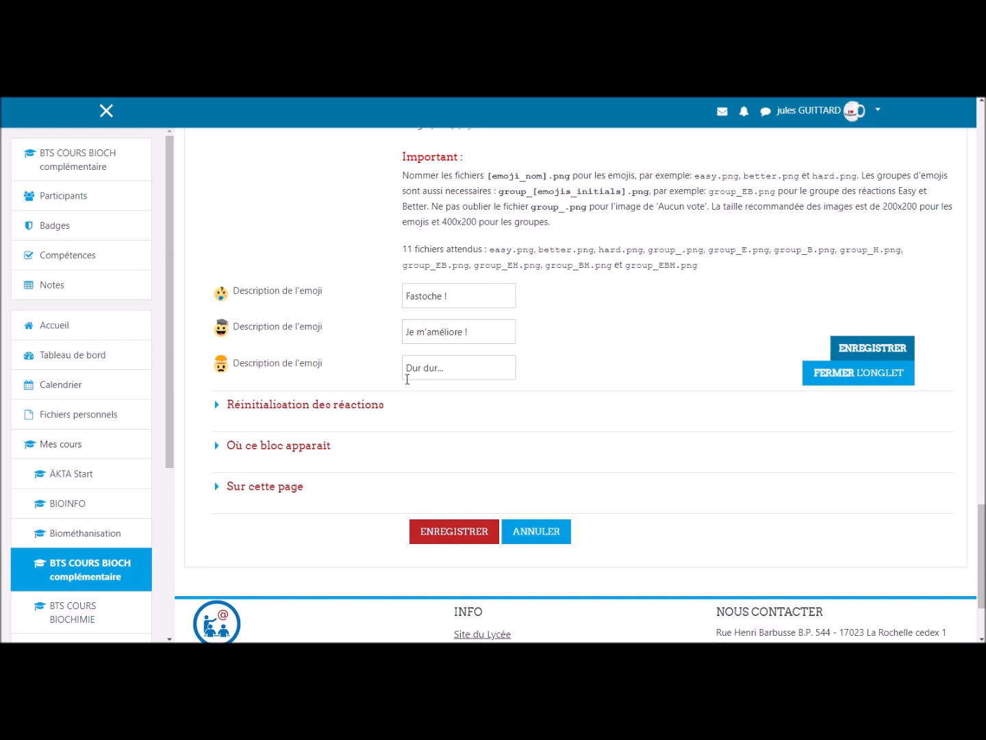
- Examine the option for resetting the course's reactions, and return to the list of activities
left_click(364, 405)
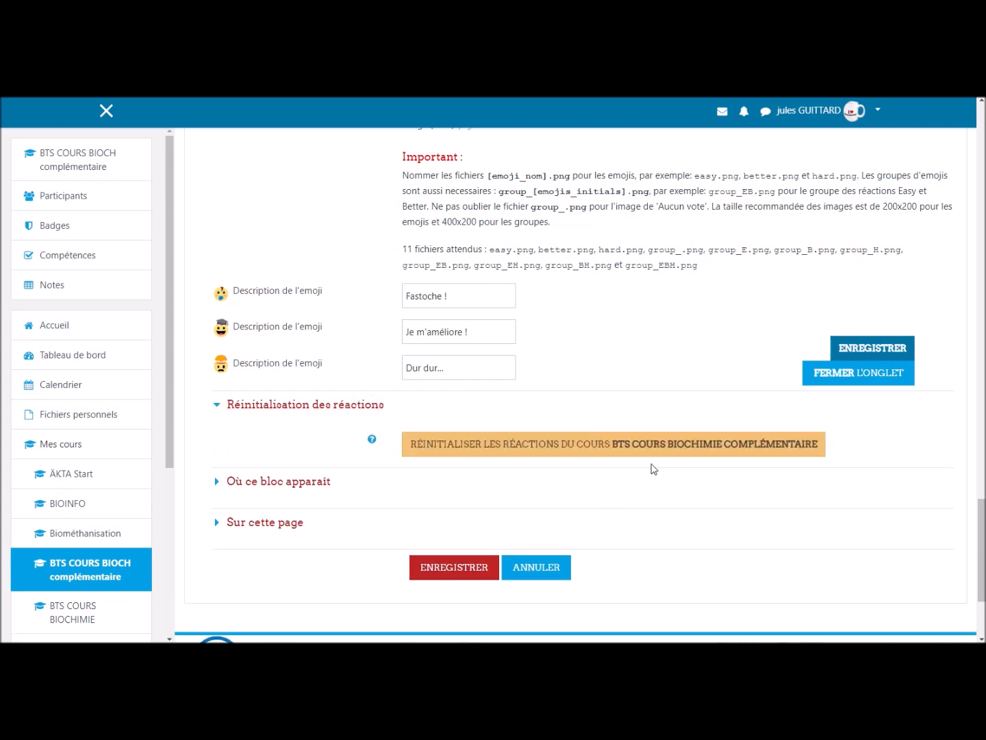
scroll(642, 501, "down", 2)
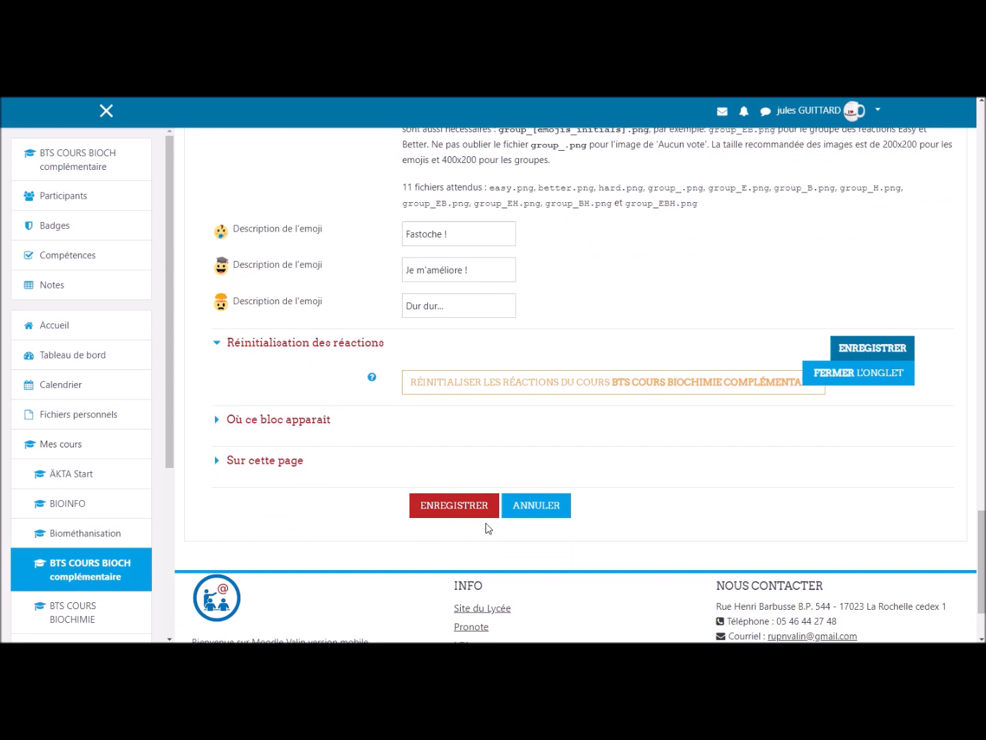
scroll(511, 507, "up", 10)
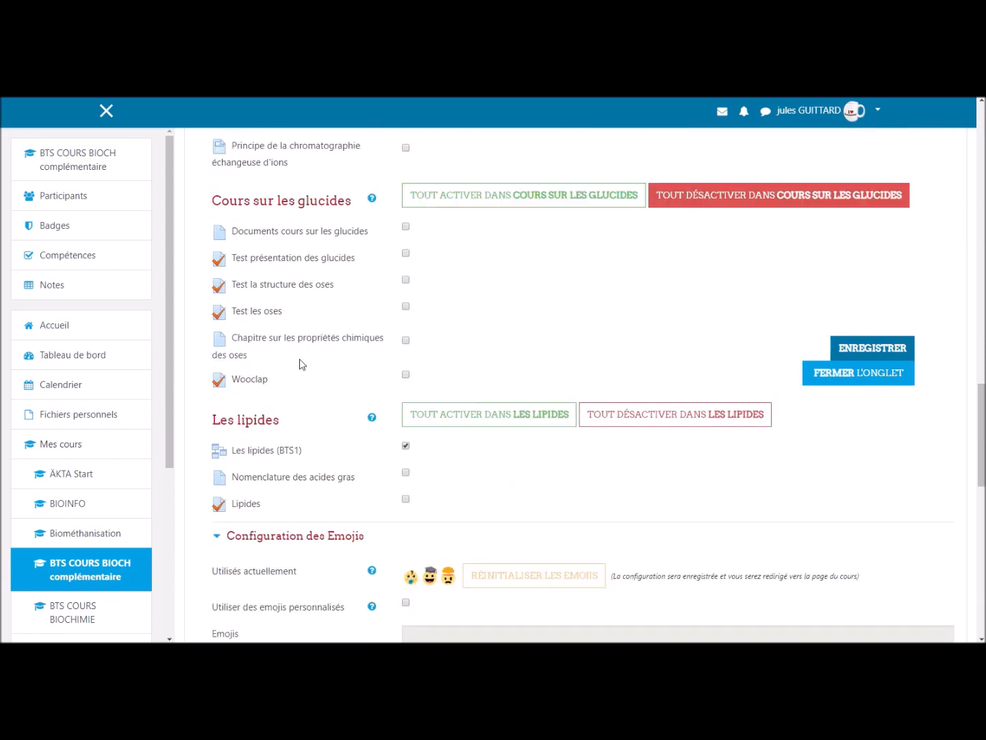
- Leave the Point de vue block configuration and turn off the course's editing mode
scroll(460, 462, "down", 5)
scroll(473, 470, "down", 5)
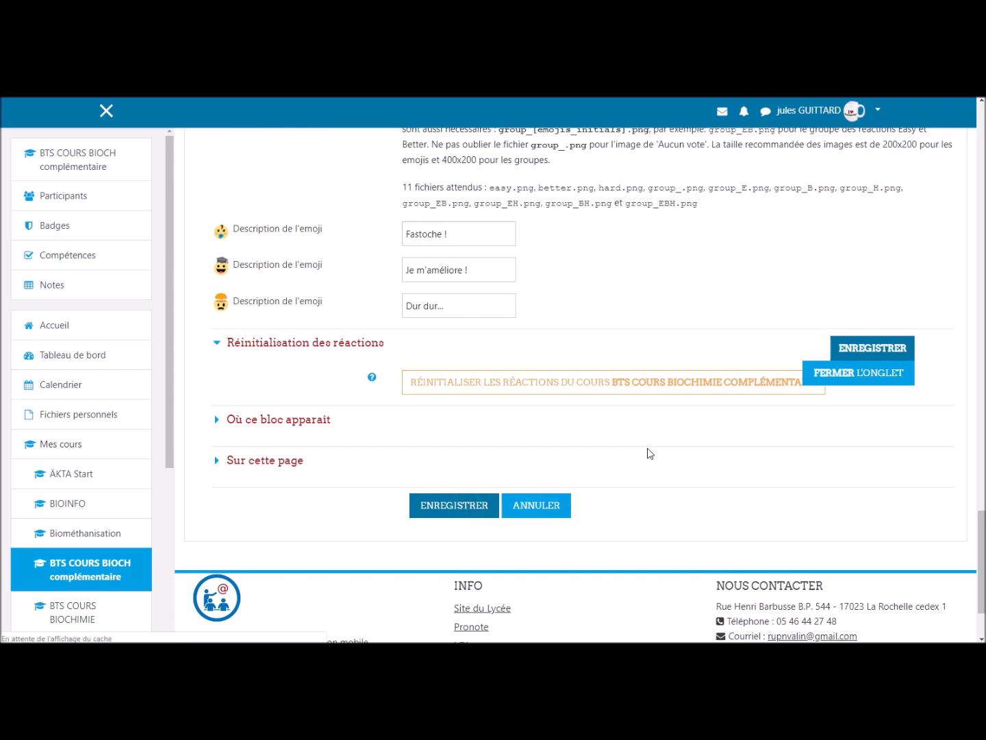
scroll(648, 454, "down", 1)
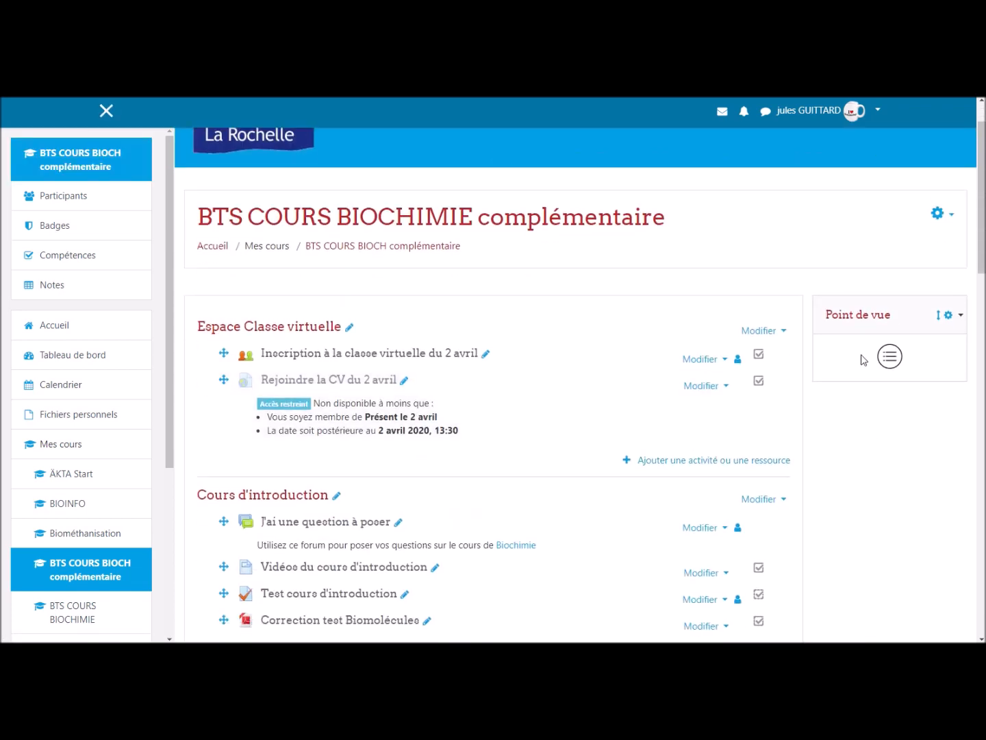
left_click(950, 219)
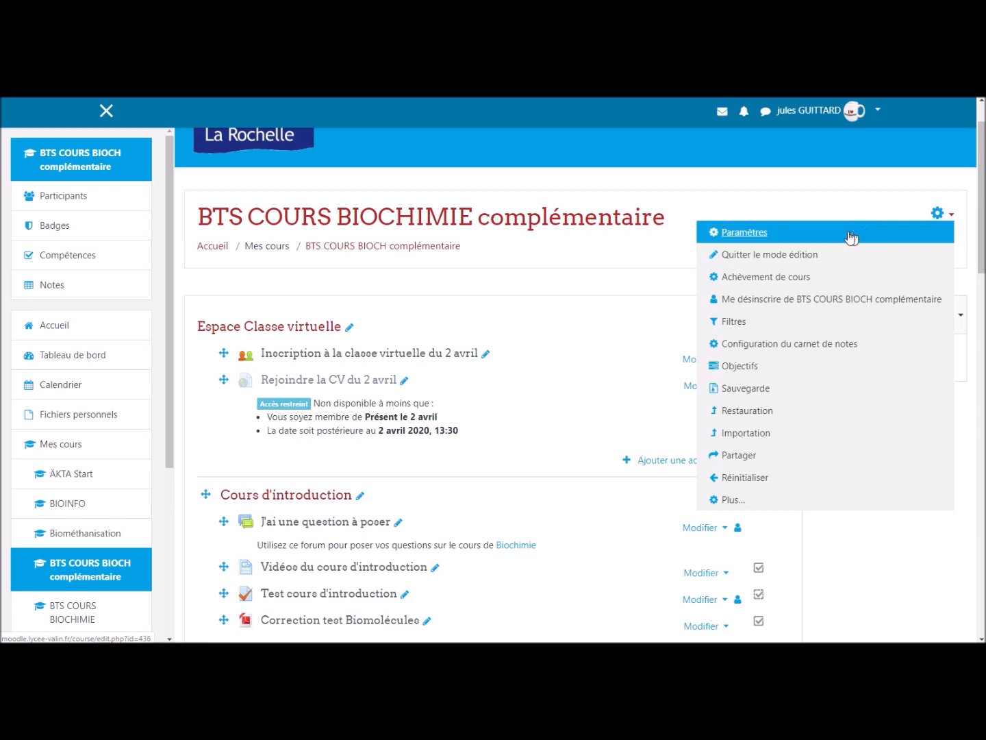
left_click(810, 259)
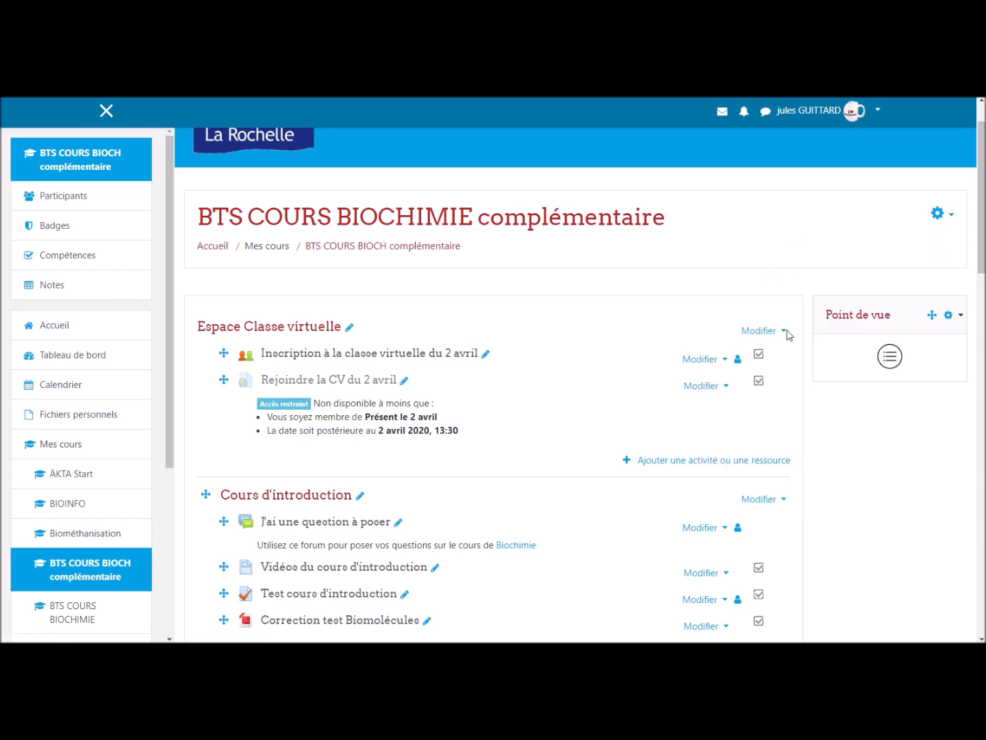
- React to "Les lipides (BTS1)" in the Les lipides section with the "Dur dur..." emoji
scroll(773, 375, "down", 3)
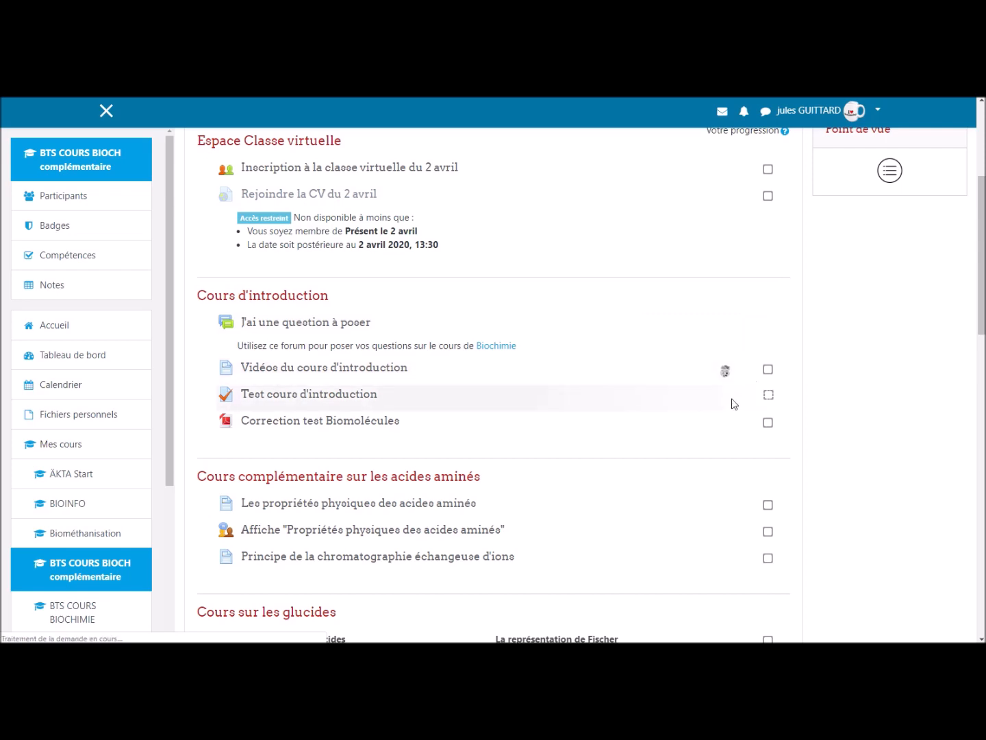
scroll(669, 425, "down", 1)
scroll(669, 425, "down", 9)
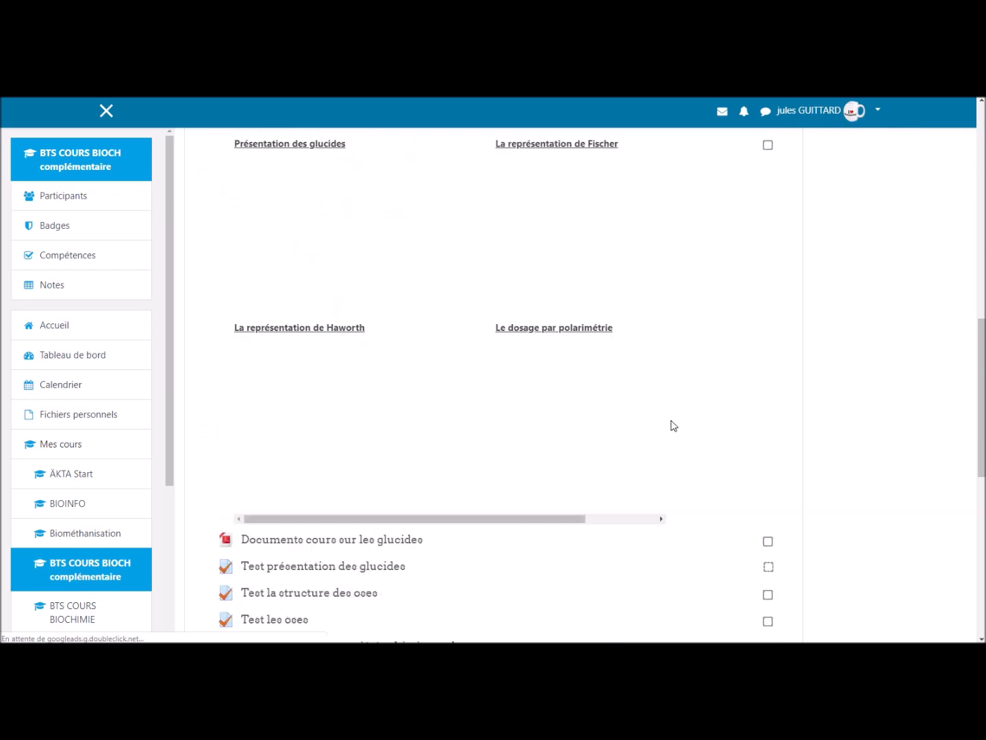
scroll(671, 424, "down", 2)
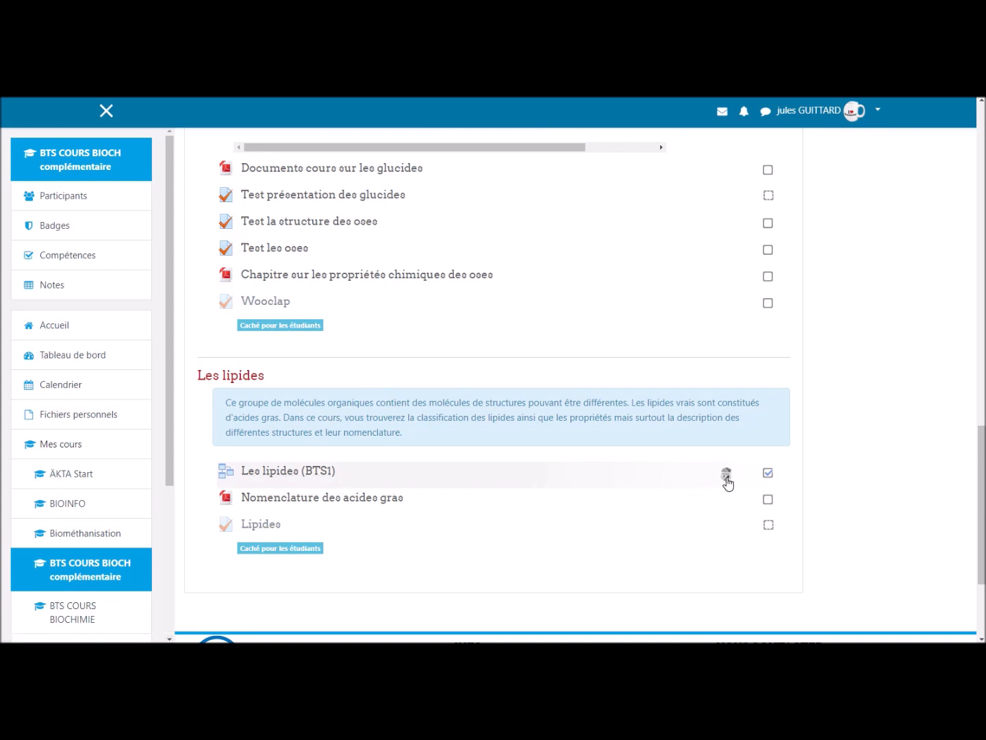
mouse_move(727, 477)
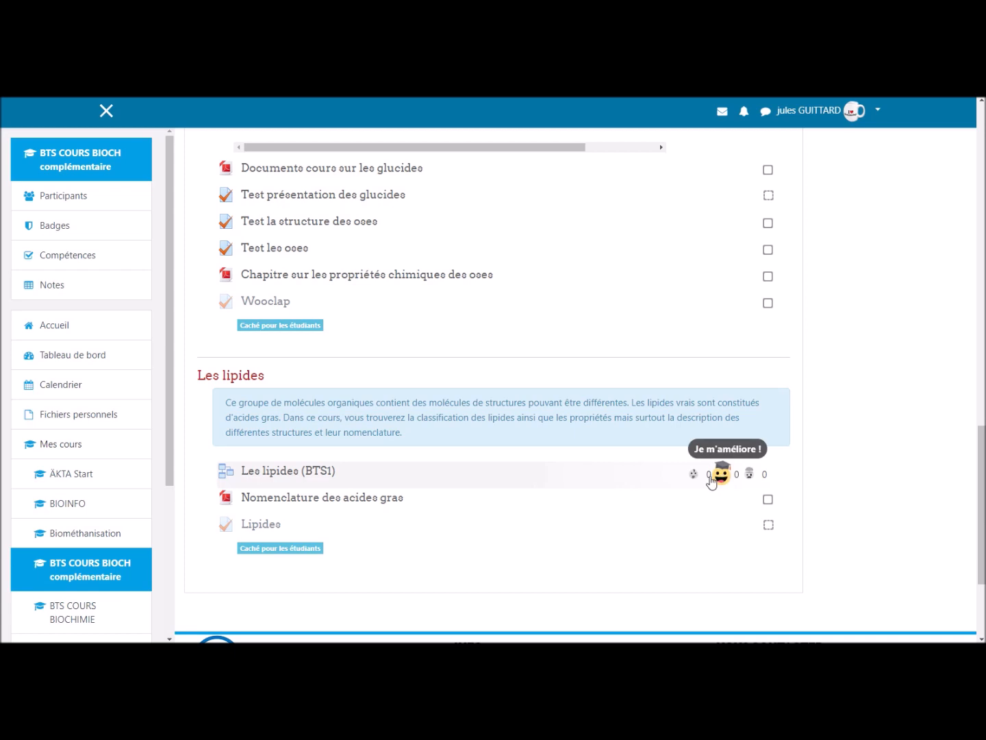
left_click(748, 480)
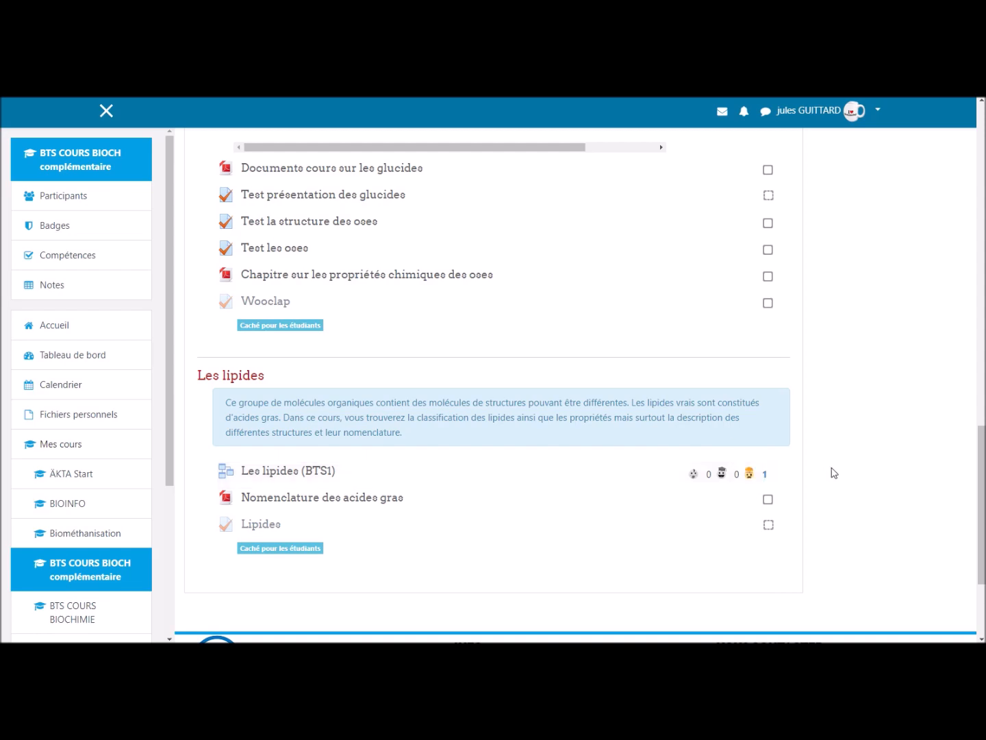
- React to "Vidéos du cours d'introduction" in the Cours d'introduction section with the "Je m'améliore !" emoji
scroll(740, 407, "up", 2)
scroll(739, 403, "up", 8)
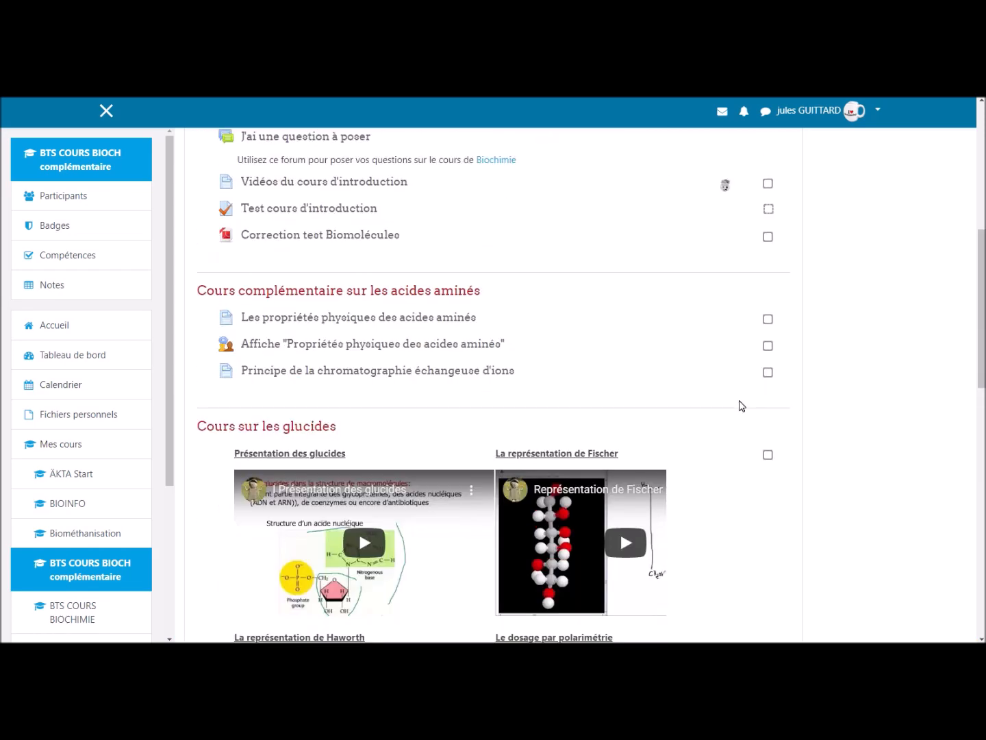
left_click(726, 434)
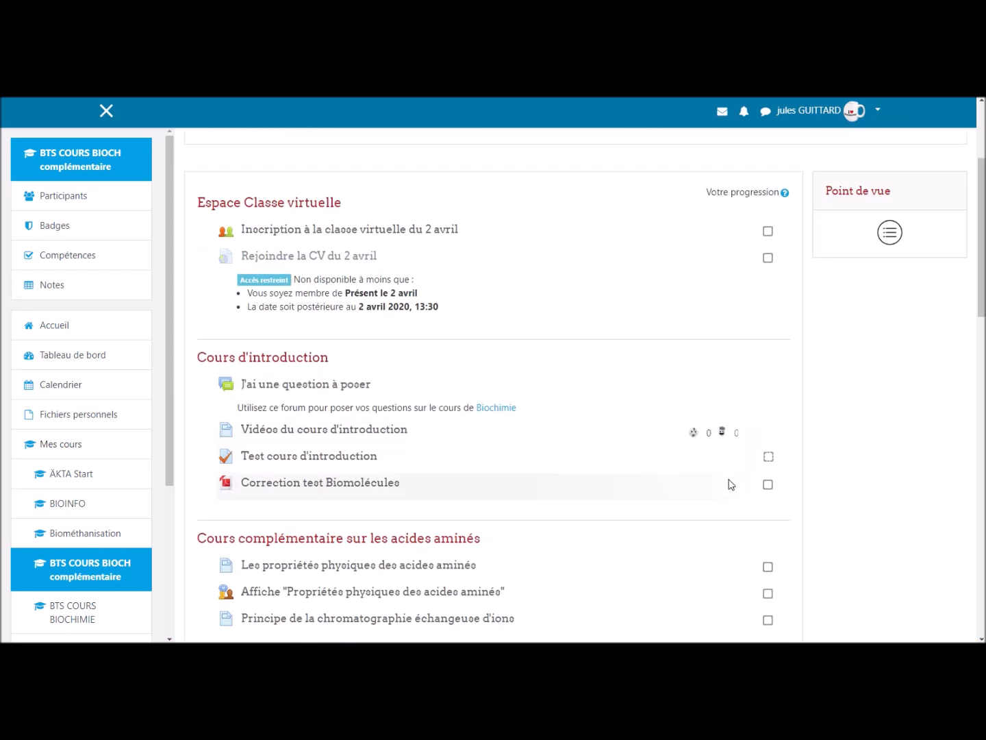
left_click(722, 433)
scroll(831, 464, "down", 3)
scroll(831, 465, "up", 3)
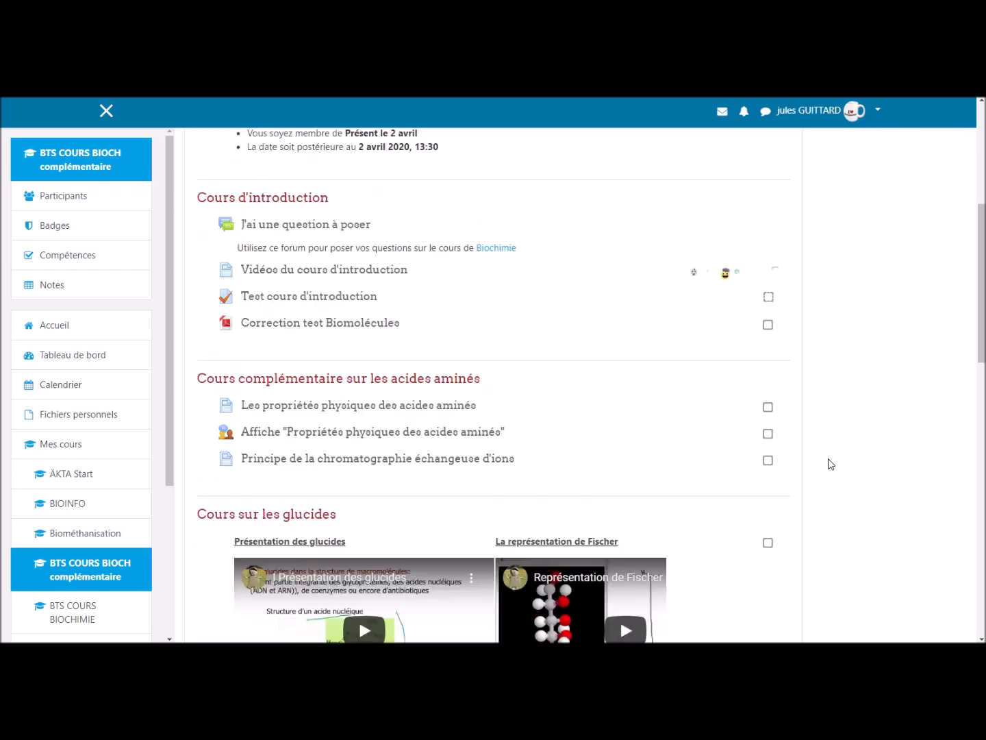
- Open the reaction details from the Point de vue block and review the results for each activity
scroll(871, 357, "up", 3)
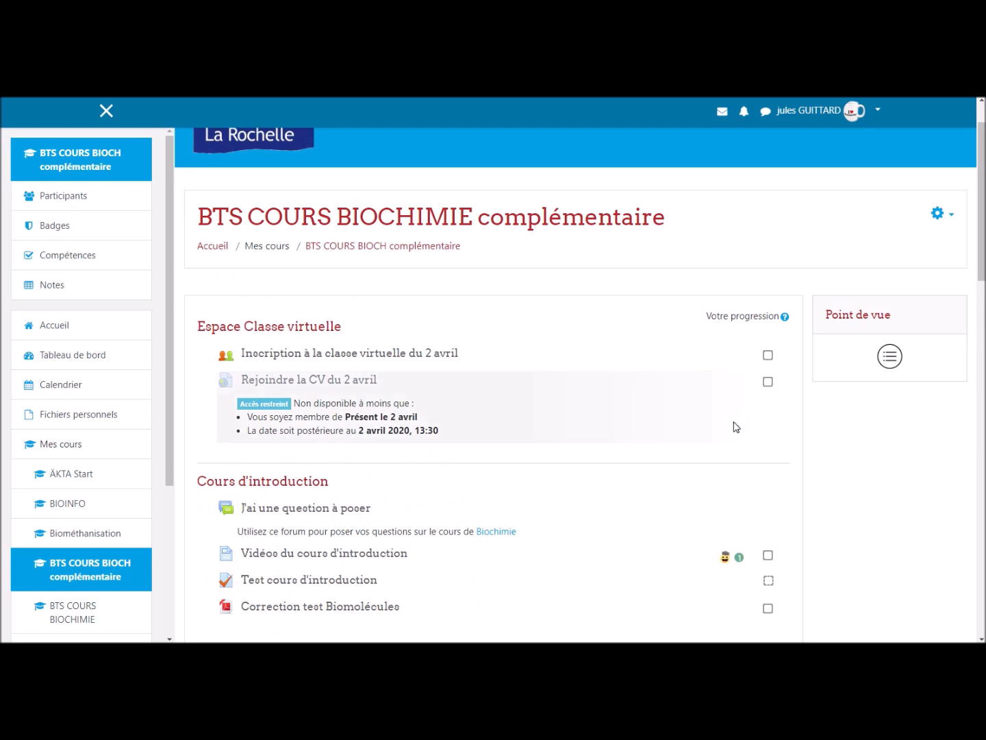
scroll(737, 425, "down", 1)
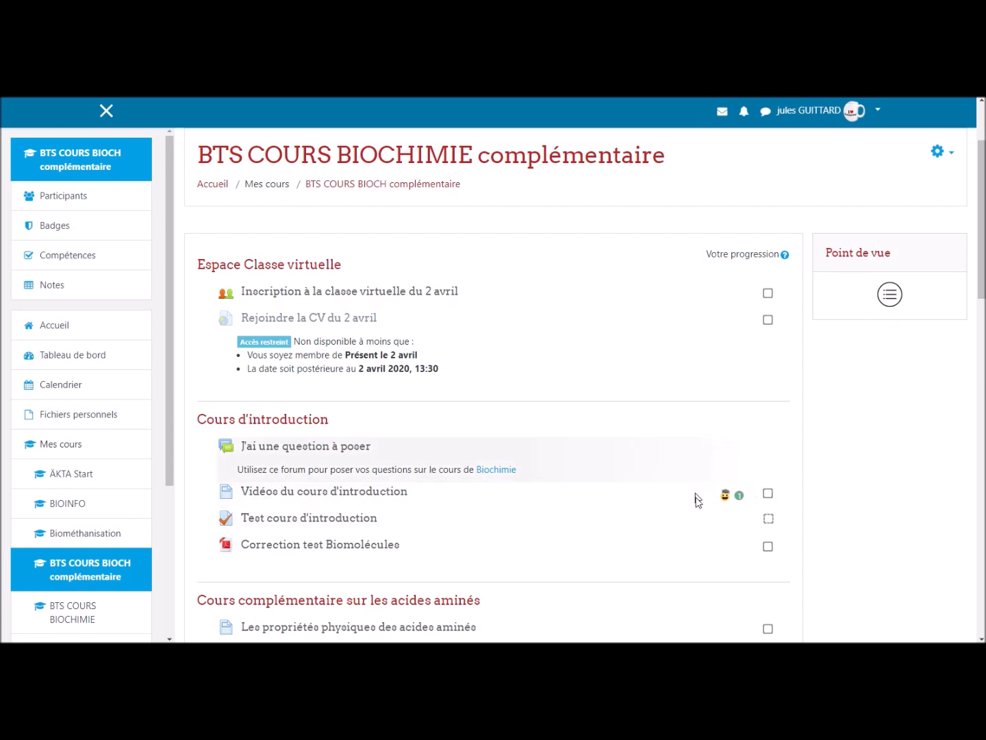
left_click(895, 307)
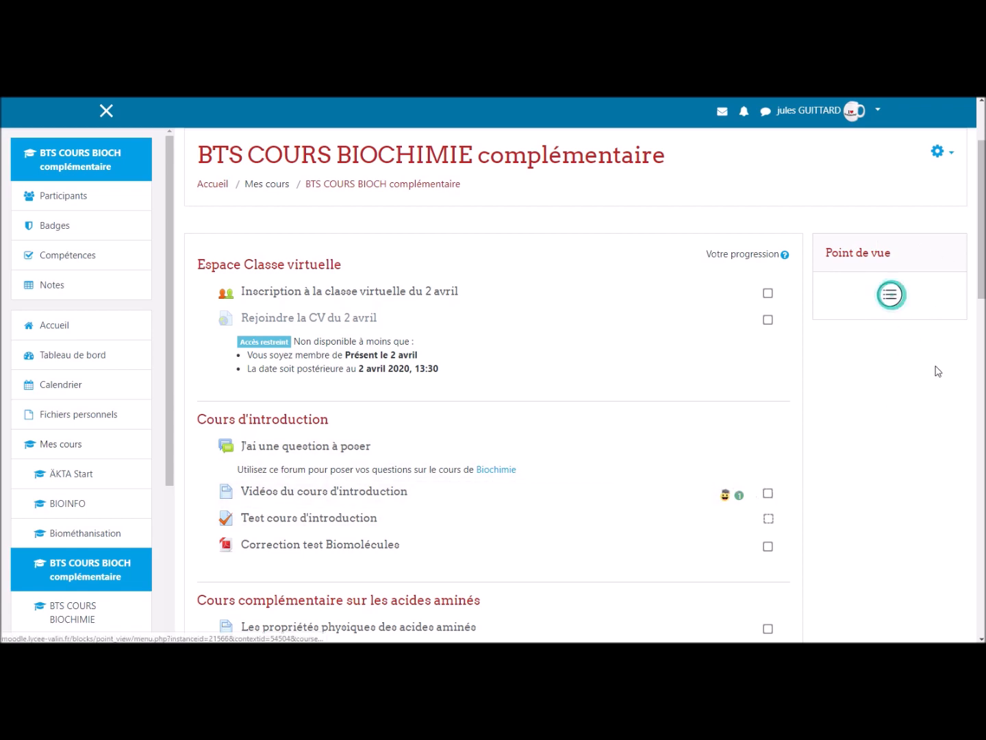
scroll(823, 387, "down", 3)
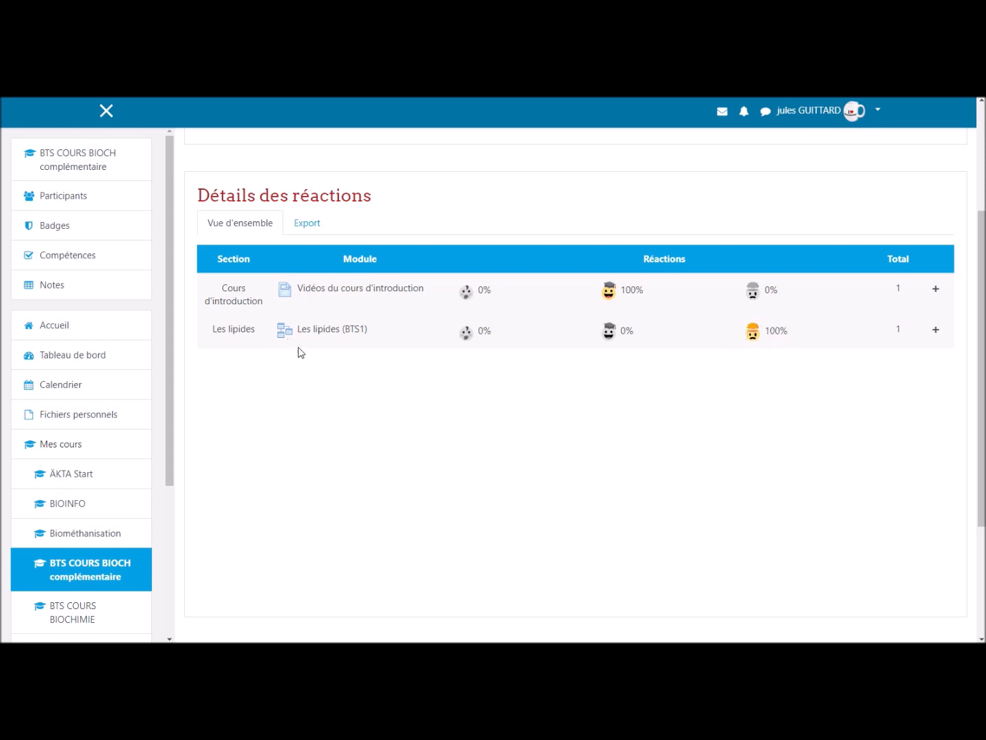
- Switch the reaction results to counts and back to percentages, and expand both activities to show who reacted
left_click(623, 335)
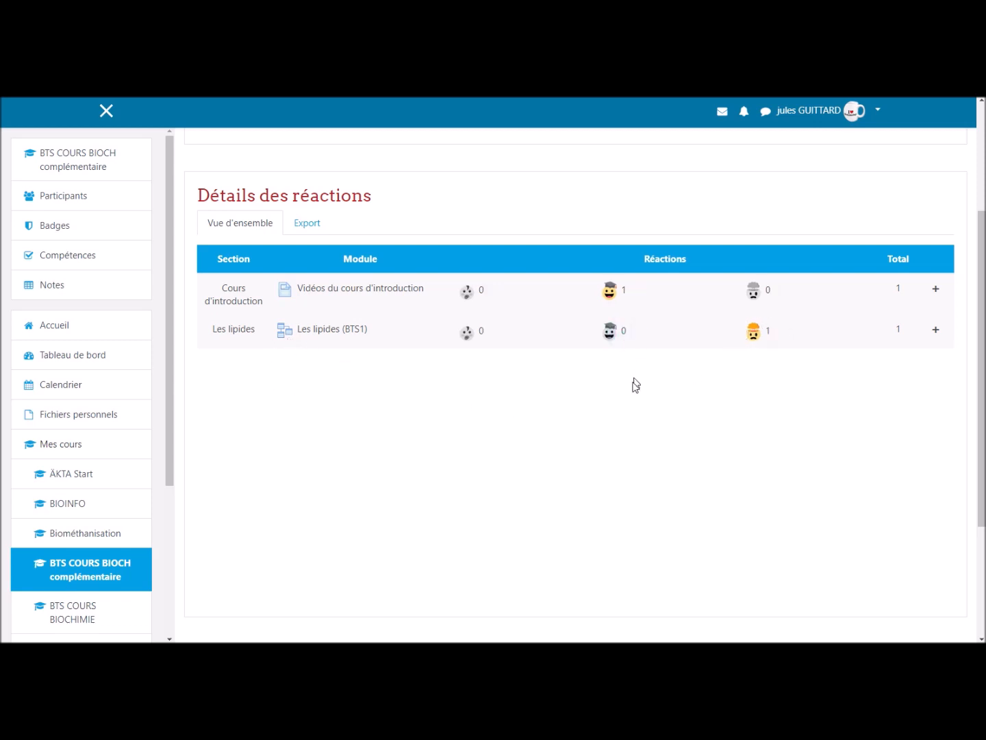
left_click(624, 337)
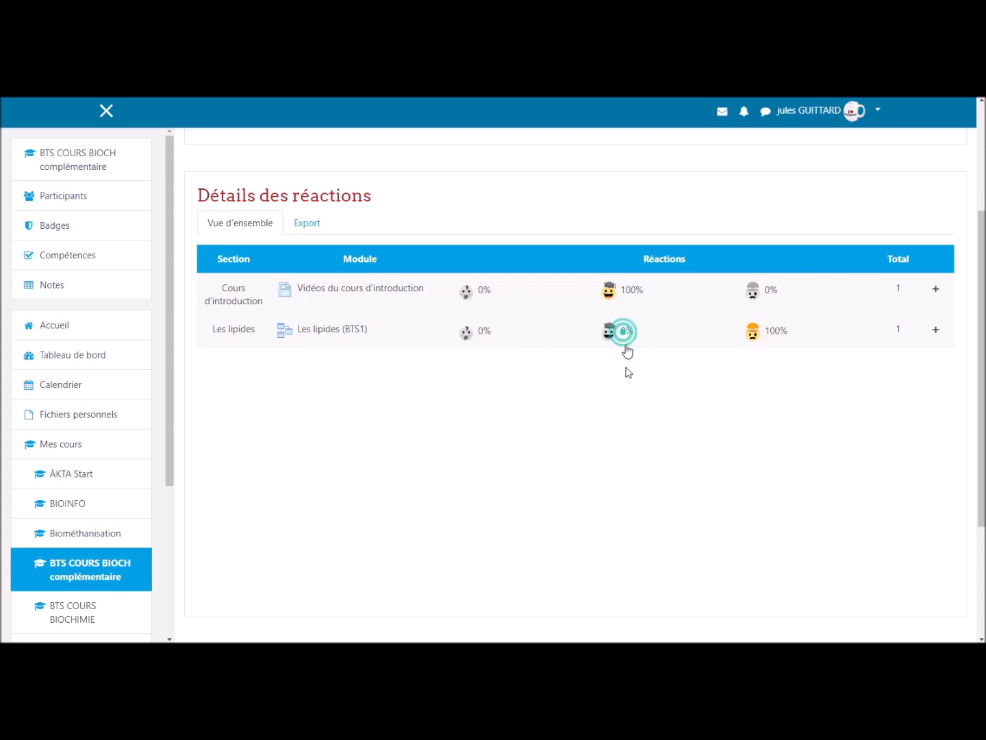
left_click(936, 331)
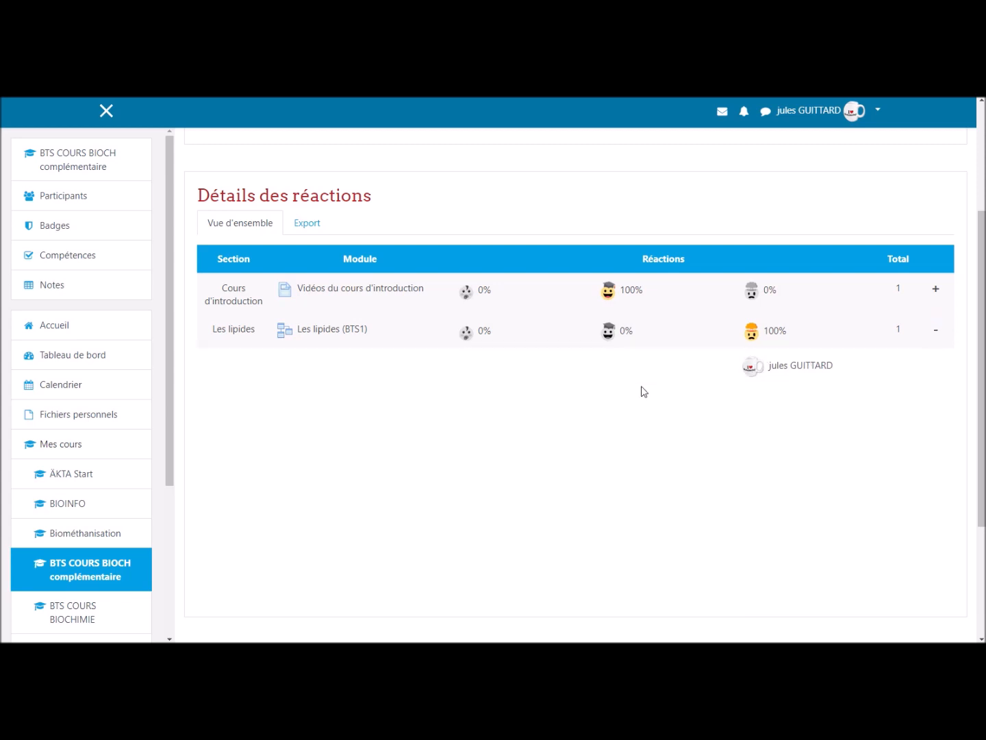
left_click(937, 291)
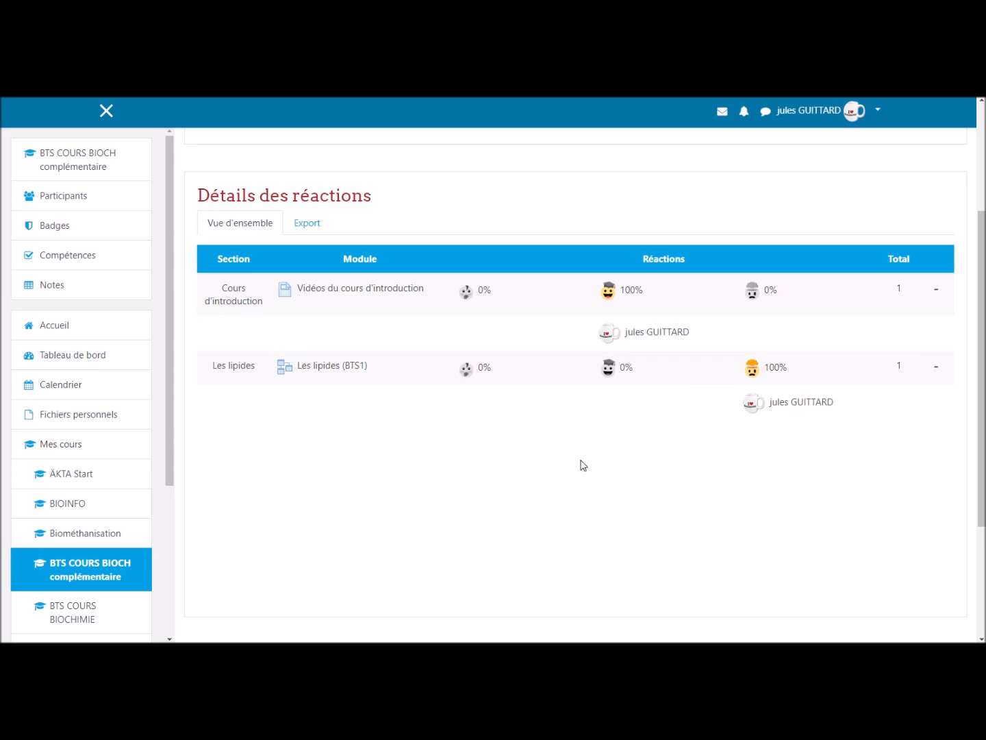
- Examine the export formats offered for the reaction details, and return to the overview
left_click(314, 225)
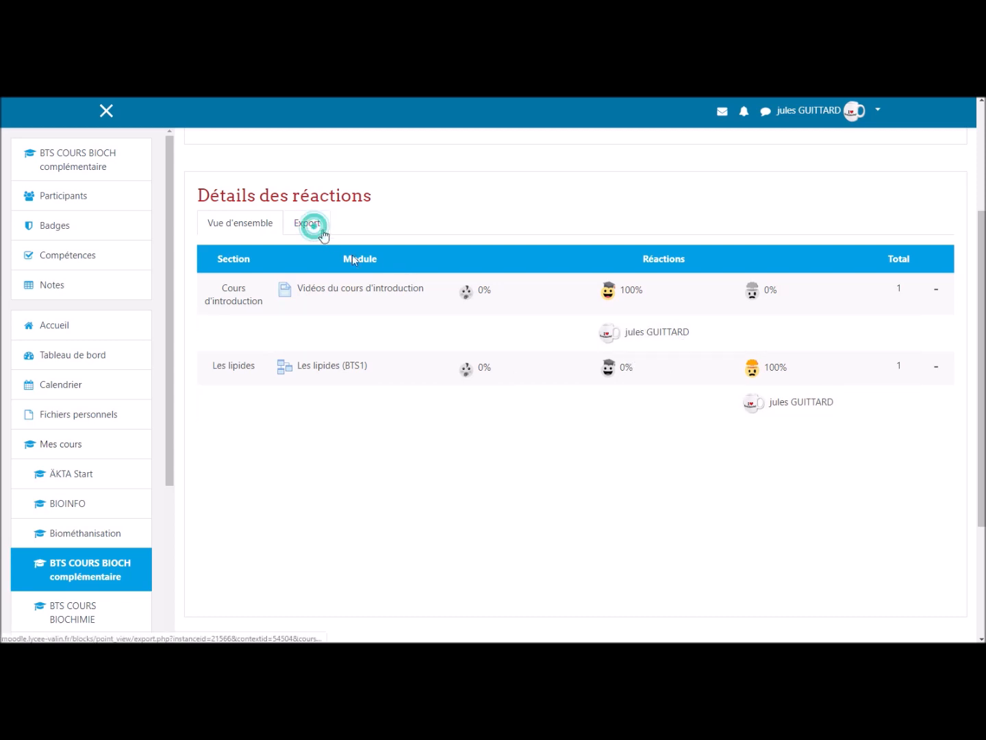
scroll(519, 452, "down", 2)
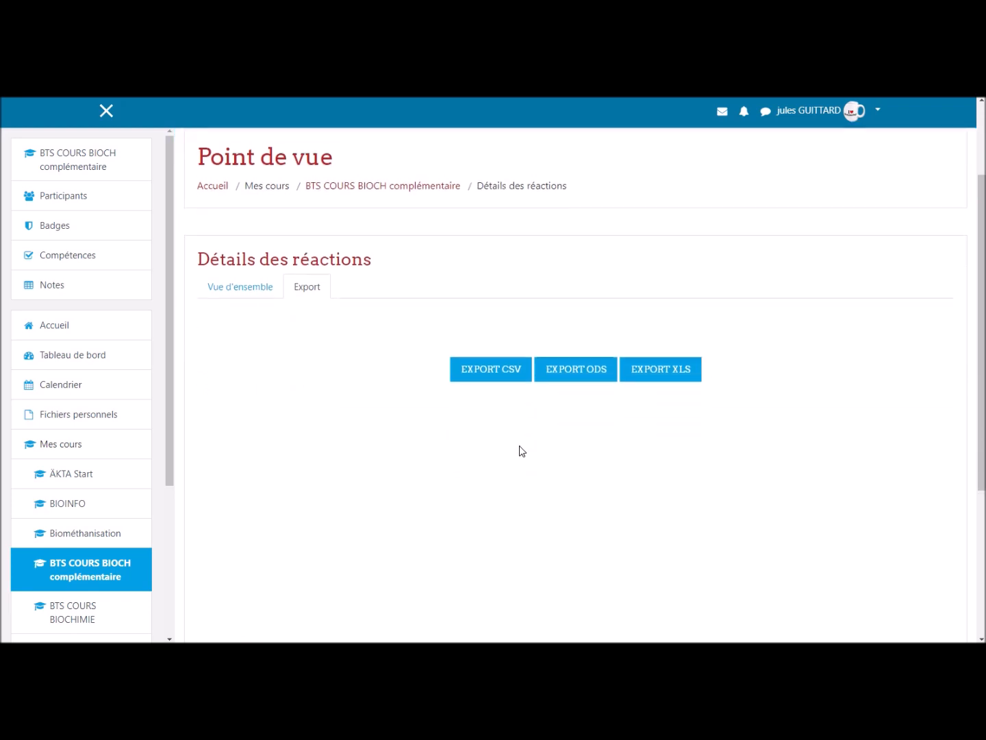
left_click(253, 287)
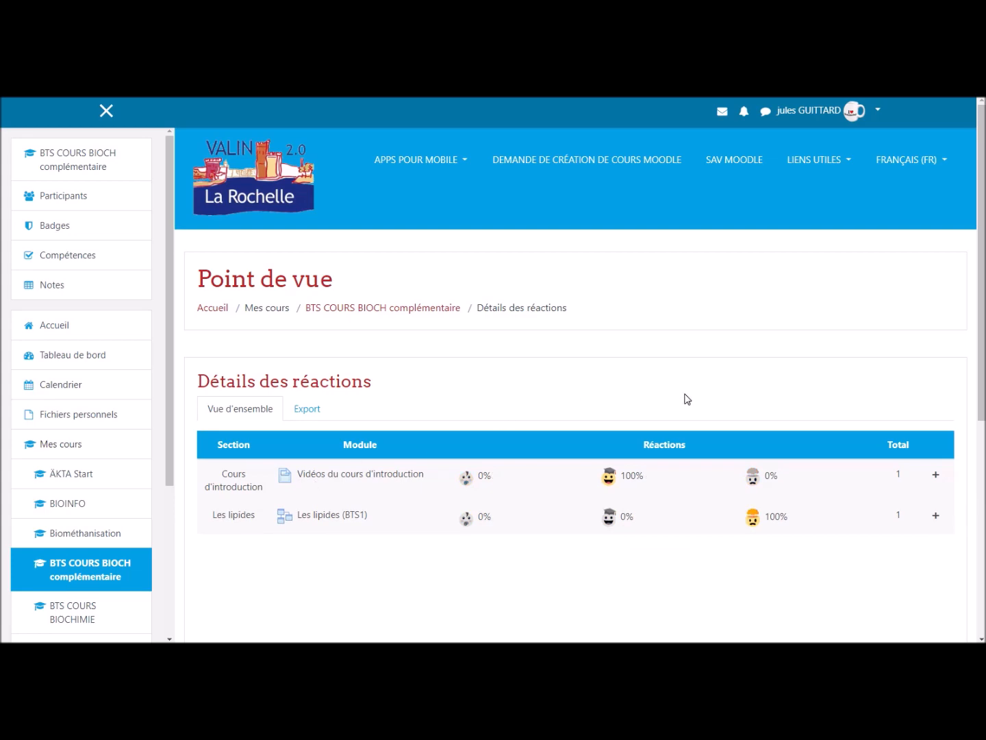
scroll(687, 397, "down", 3)
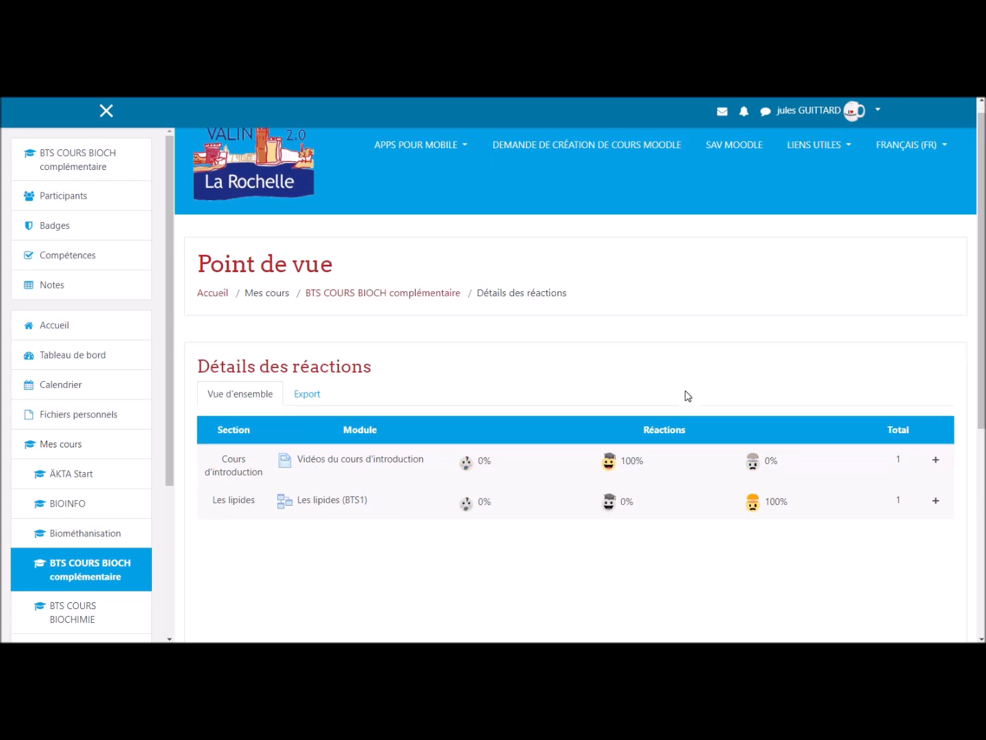